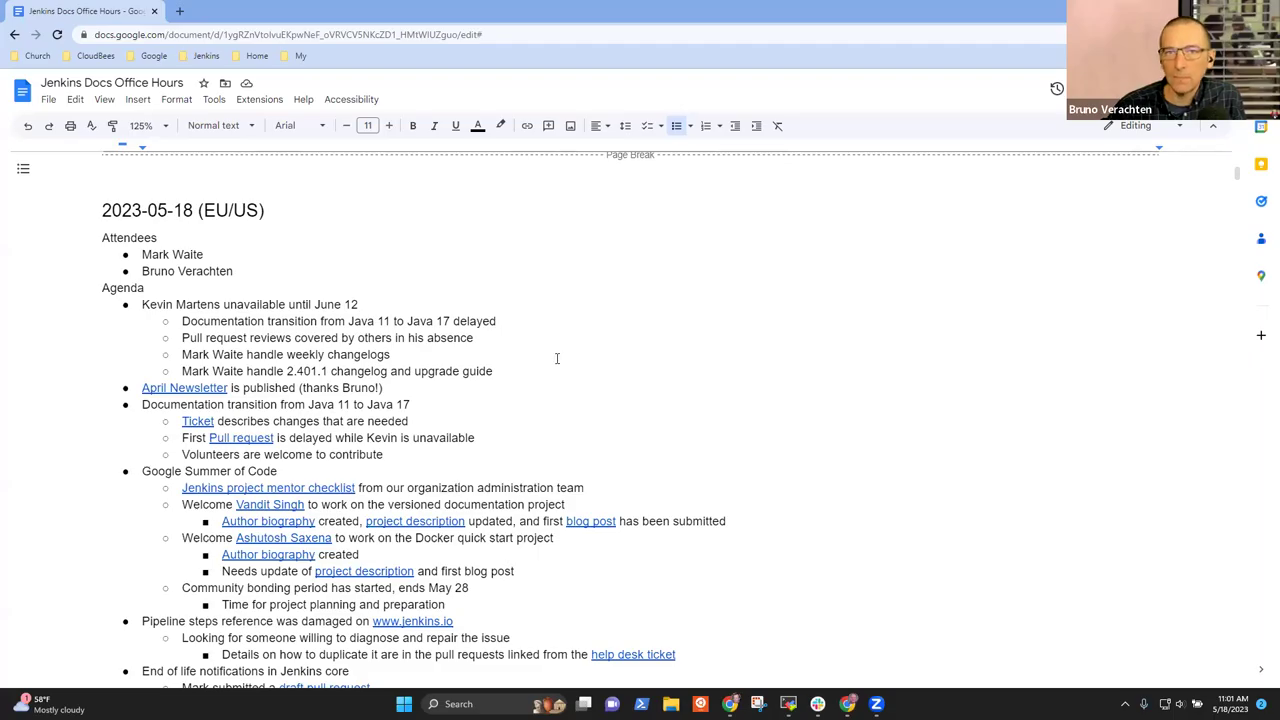
Step: Review the agenda bullets: the absence note, April Newsletter, Java 17 transition and Google Summer of Code
{"action": "triple_click", "coordinate": [290, 304]}
{"action": "key", "text": "Down"}
{"action": "key", "text": "Down"}
{"action": "key", "text": "Down"}
{"action": "key", "text": "Down"}
{"action": "key", "text": "Down"}
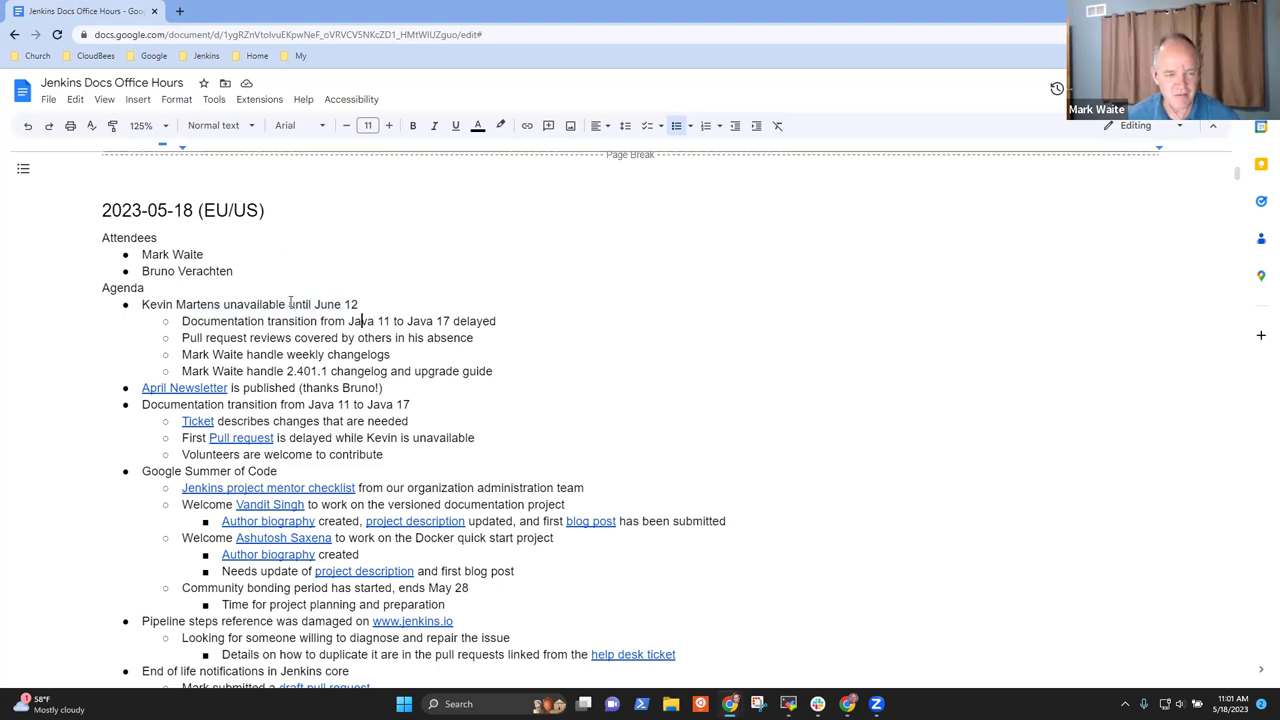
{"action": "key", "text": "Home"}
{"action": "key", "text": "shift+End"}
{"action": "key", "text": "Down"}
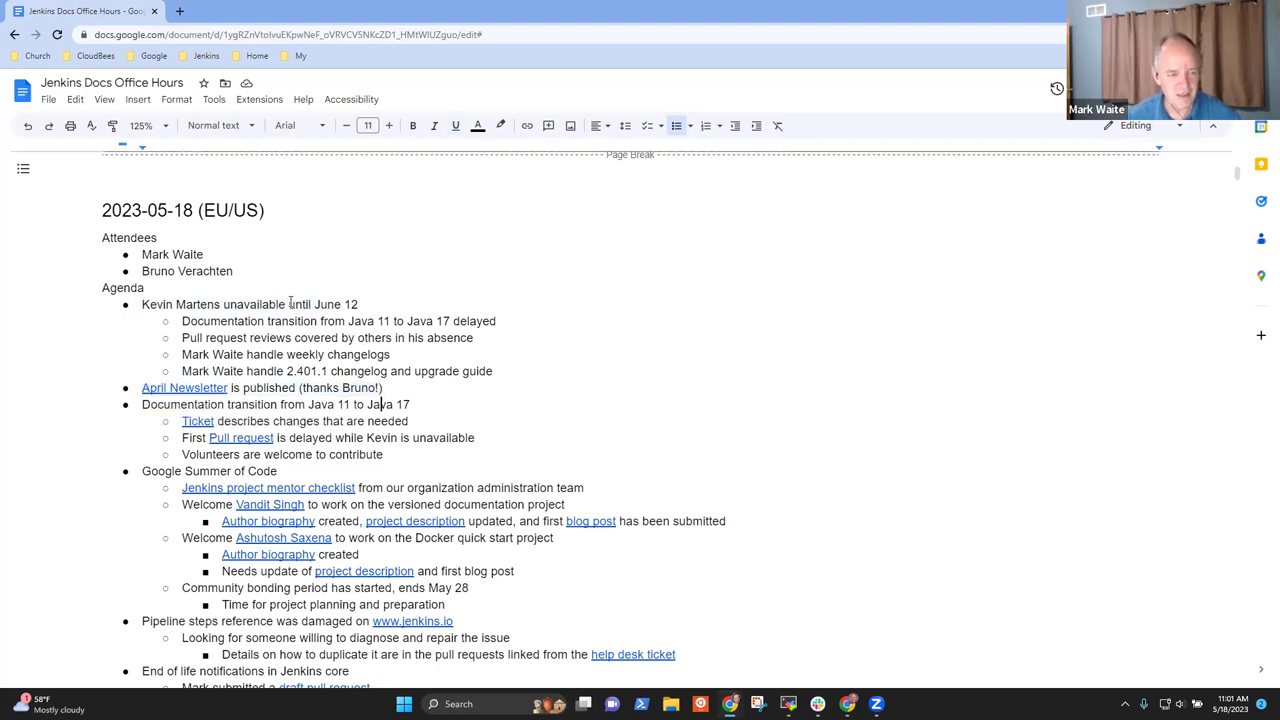
{"action": "key", "text": "Home"}
{"action": "key", "text": "shift+End"}
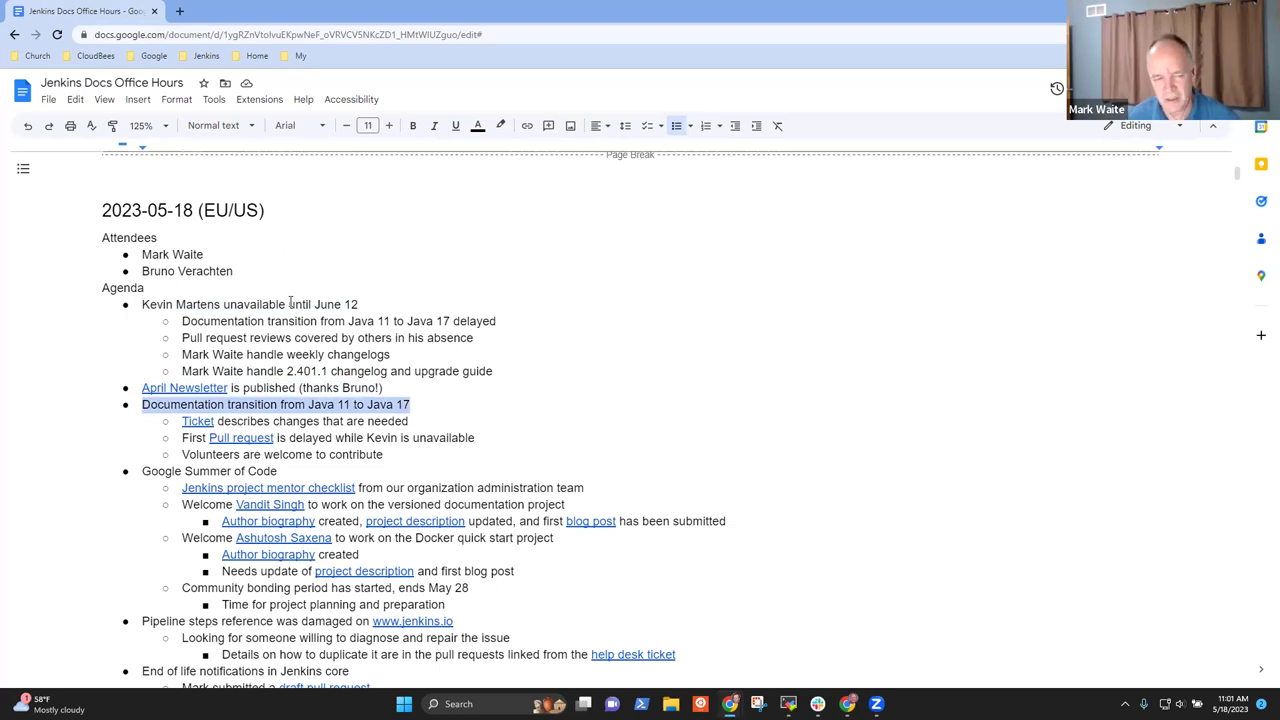
{"action": "key", "text": "Down"}
{"action": "key", "text": "Down"}
{"action": "key", "text": "Down"}
{"action": "key", "text": "Down"}
{"action": "key", "text": "Home"}
{"action": "key", "text": "shift+End"}
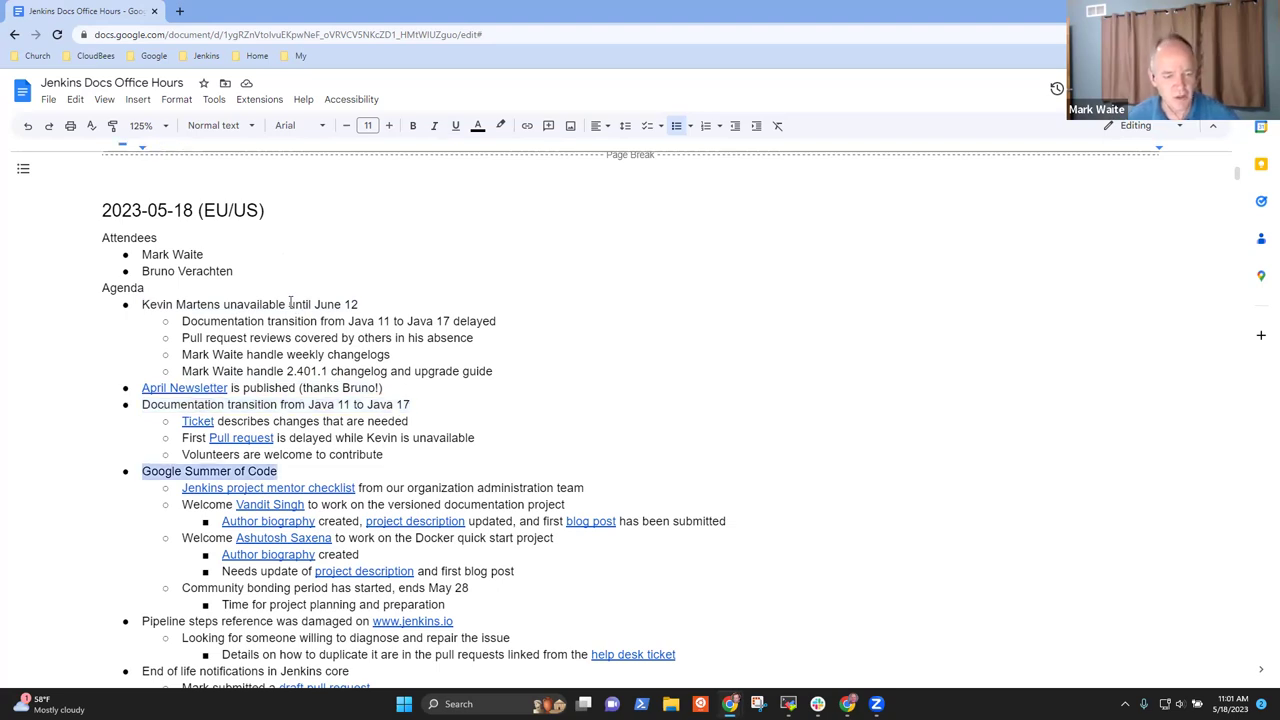
Step: Check the remaining agenda items, including the damaged Pipeline steps reference bullet, then return to the top
{"action": "key", "text": "Down"}
{"action": "key", "text": "Down"}
{"action": "key", "text": "Down"}
{"action": "key", "text": "Down"}
{"action": "key", "text": "Down"}
{"action": "key", "text": "Down"}
{"action": "key", "text": "Down"}
{"action": "key", "text": "Down"}
{"action": "key", "text": "Down"}
{"action": "key", "text": "Down"}
{"action": "key", "text": "Down"}
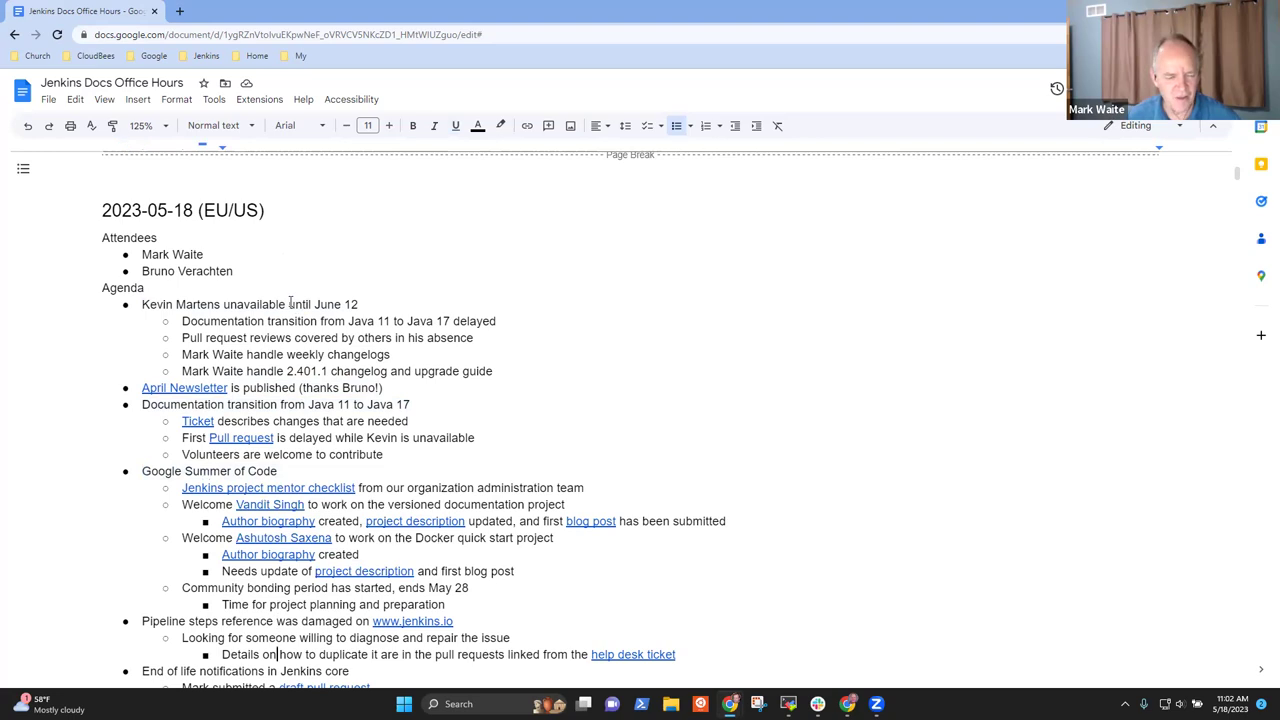
{"action": "key", "text": "Down"}
{"action": "key", "text": "Down"}
{"action": "key", "text": "Down"}
{"action": "key", "text": "Down"}
{"action": "key", "text": "Down"}
{"action": "key", "text": "Down"}
{"action": "key", "text": "Down"}
{"action": "key", "text": "Down"}
{"action": "key", "text": "Down"}
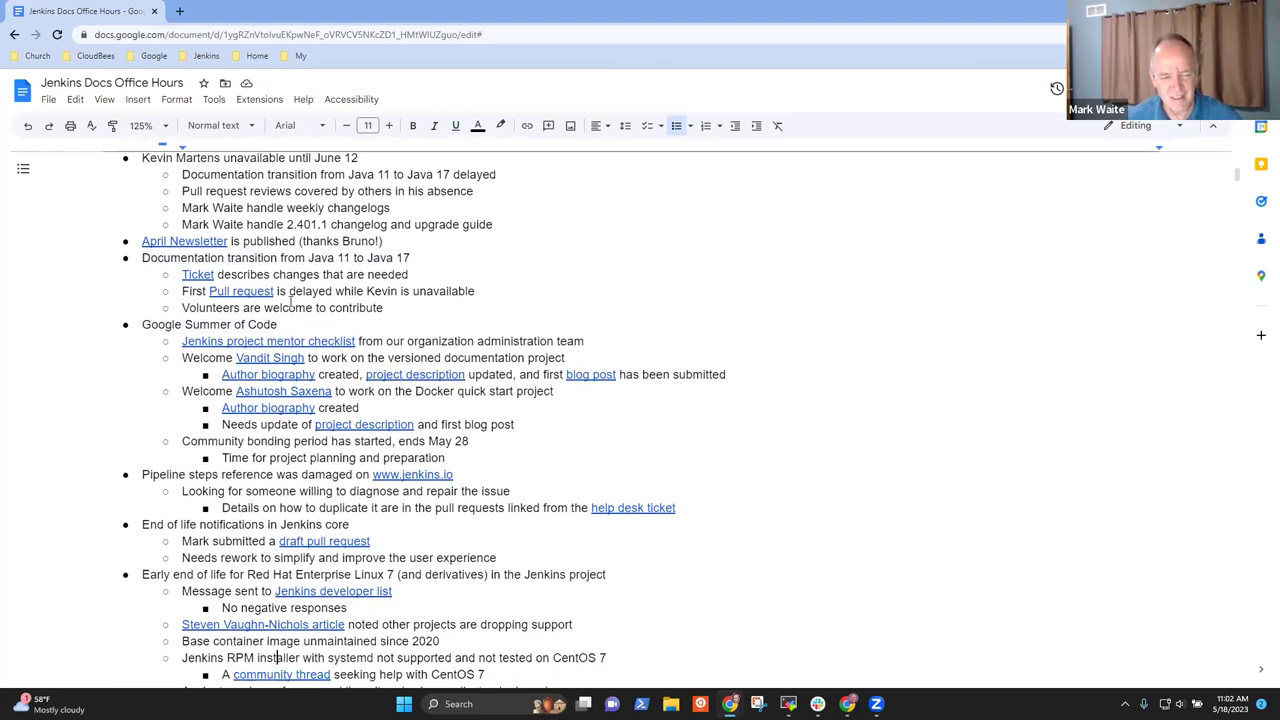
{"action": "key", "text": "Down"}
{"action": "key", "text": "Down"}
{"action": "key", "text": "Down"}
{"action": "key", "text": "Up"}
{"action": "key", "text": "Up"}
{"action": "key", "text": "Up"}
{"action": "key", "text": "Up"}
{"action": "key", "text": "Up"}
{"action": "key", "text": "Up"}
{"action": "key", "text": "Up"}
{"action": "key", "text": "Up"}
{"action": "key", "text": "Up"}
{"action": "key", "text": "Up"}
{"action": "key", "text": "Up"}
{"action": "key", "text": "Up"}
{"action": "key", "text": "Up"}
{"action": "key", "text": "Up"}
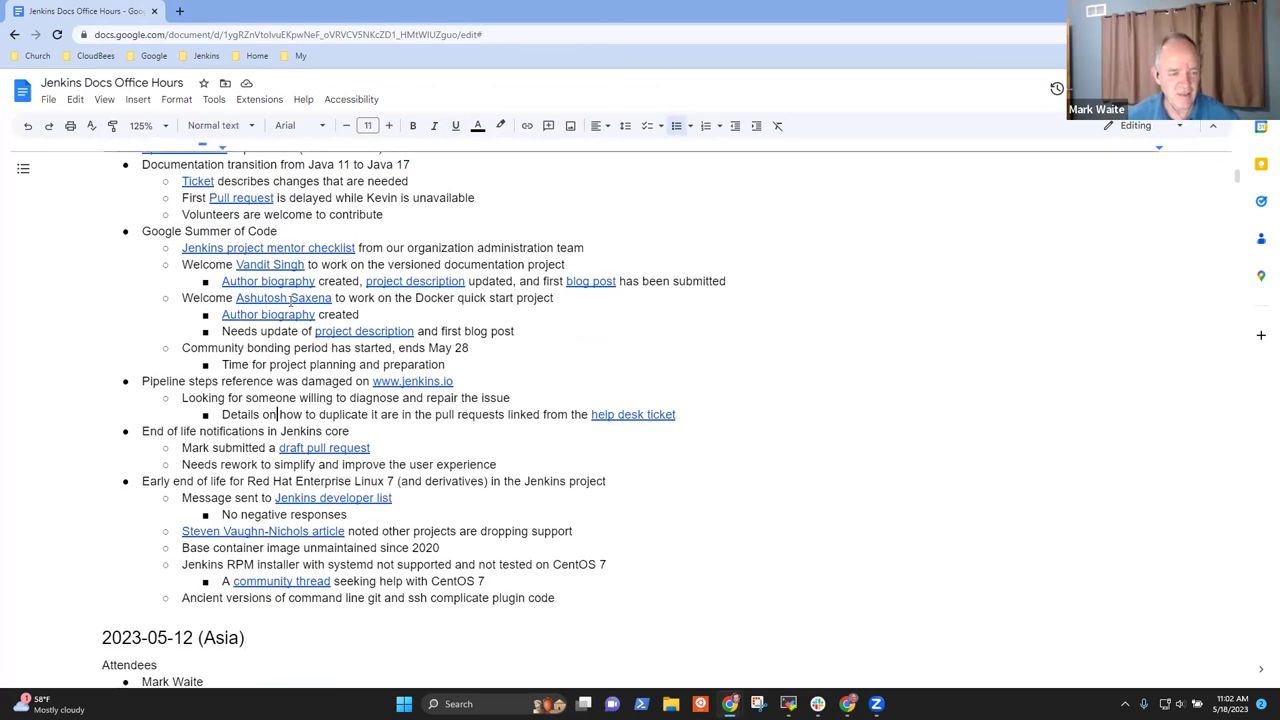
{"action": "key", "text": "shift+End"}
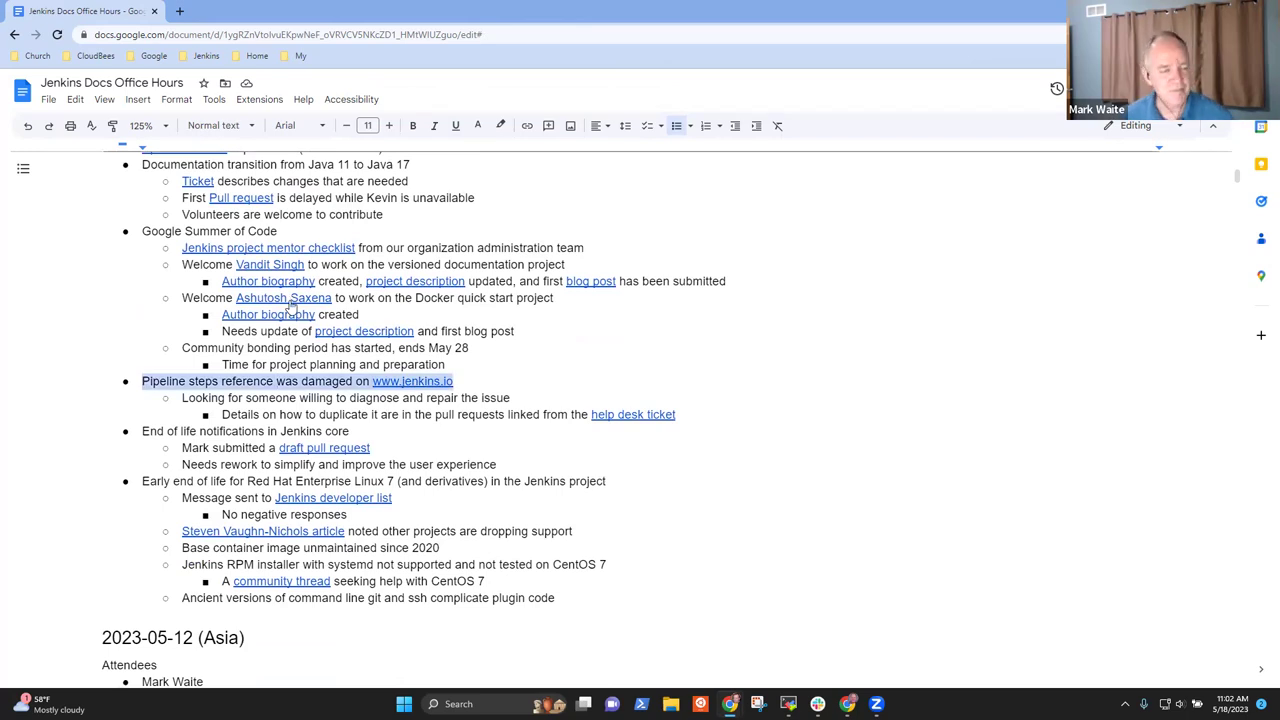
{"action": "key", "text": "Up"}
{"action": "key", "text": "Up"}
{"action": "key", "text": "Up"}
{"action": "key", "text": "Up"}
{"action": "key", "text": "Up"}
{"action": "key", "text": "Up"}
{"action": "key", "text": "Up"}
{"action": "key", "text": "Up"}
{"action": "key", "text": "Up"}
{"action": "key", "text": "Up"}
{"action": "key", "text": "Up"}
{"action": "key", "text": "Up"}
{"action": "key", "text": "Up"}
{"action": "key", "text": "Up"}
{"action": "key", "text": "Up"}
{"action": "key", "text": "Up"}
{"action": "key", "text": "Up"}
{"action": "key", "text": "Up"}
{"action": "key", "text": "Up"}
{"action": "key", "text": "Up"}
{"action": "key", "text": "Down"}
{"action": "key", "text": "Down"}
{"action": "key", "text": "Down"}
{"action": "key", "text": "Down"}
{"action": "key", "text": "Down"}
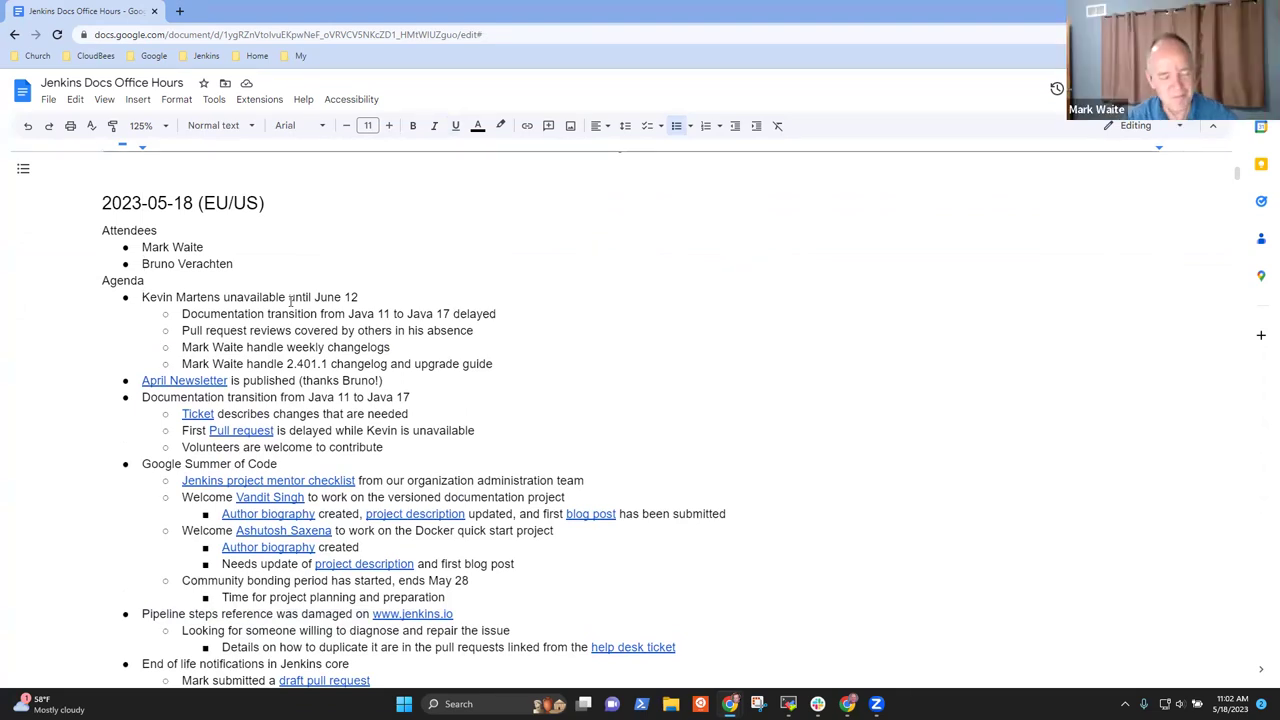
{"action": "key", "text": "shift+End"}
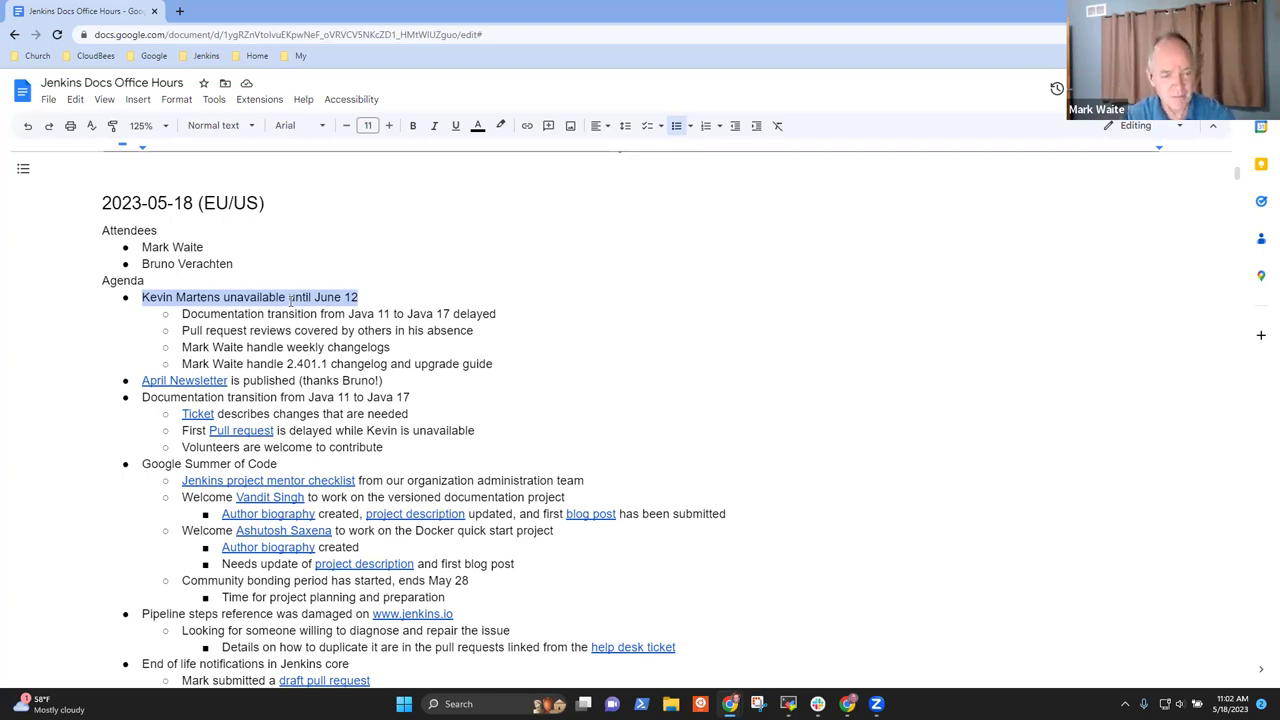
Step: Review the sub-bullets on the delayed documentation transition, pull request reviews and weekly changelogs
{"action": "left_click", "coordinate": [291, 301]}
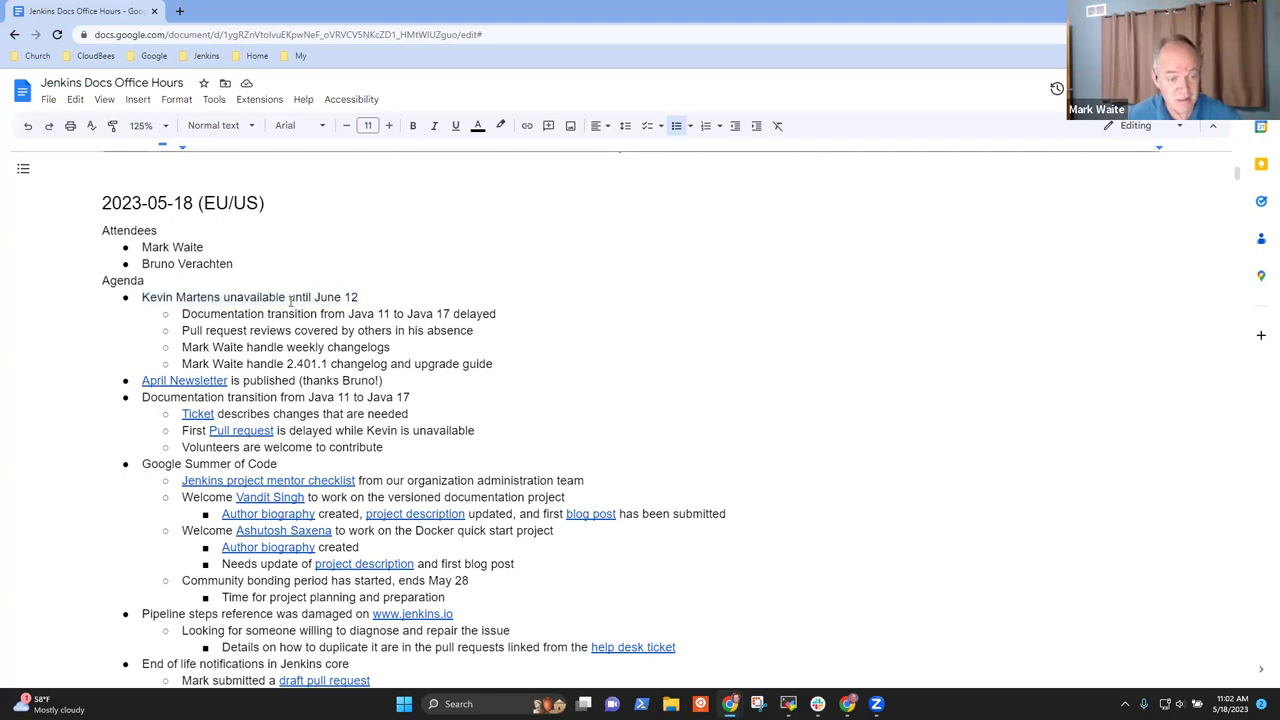
{"action": "key", "text": "shift+End"}
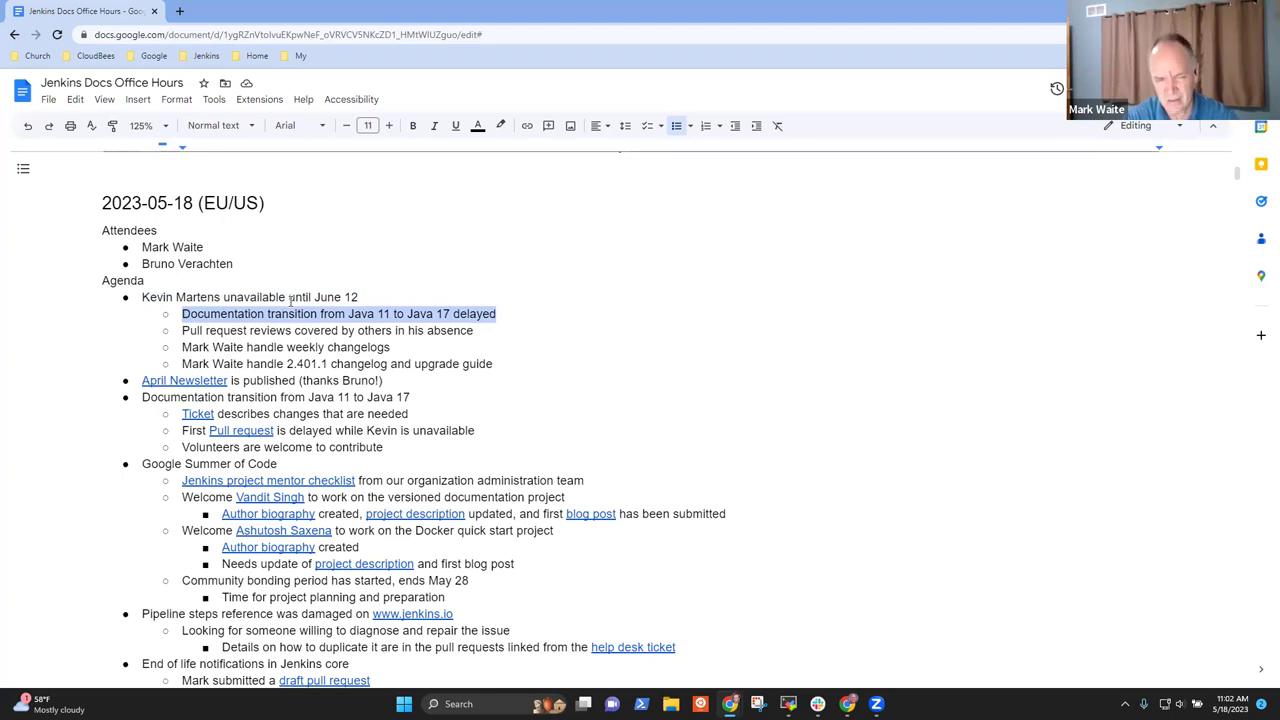
{"action": "key", "text": "Down"}
{"action": "key", "text": "Home"}
{"action": "key", "text": "shift+End"}
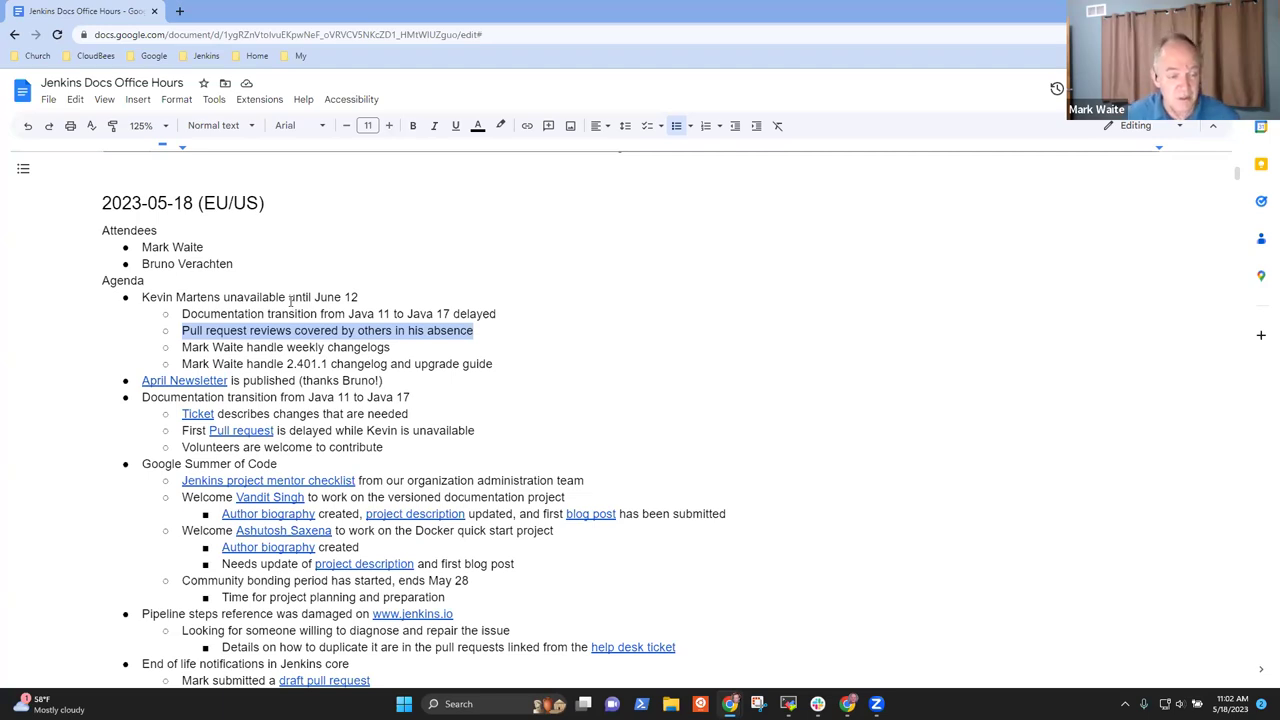
{"action": "key", "text": "Down"}
{"action": "key", "text": "Home"}
{"action": "key", "text": "shift+End"}
Step: Append ' (released May 31, 2023)' to the 2.401.1 changelog and upgrade guide line
{"action": "key", "text": "Down"}
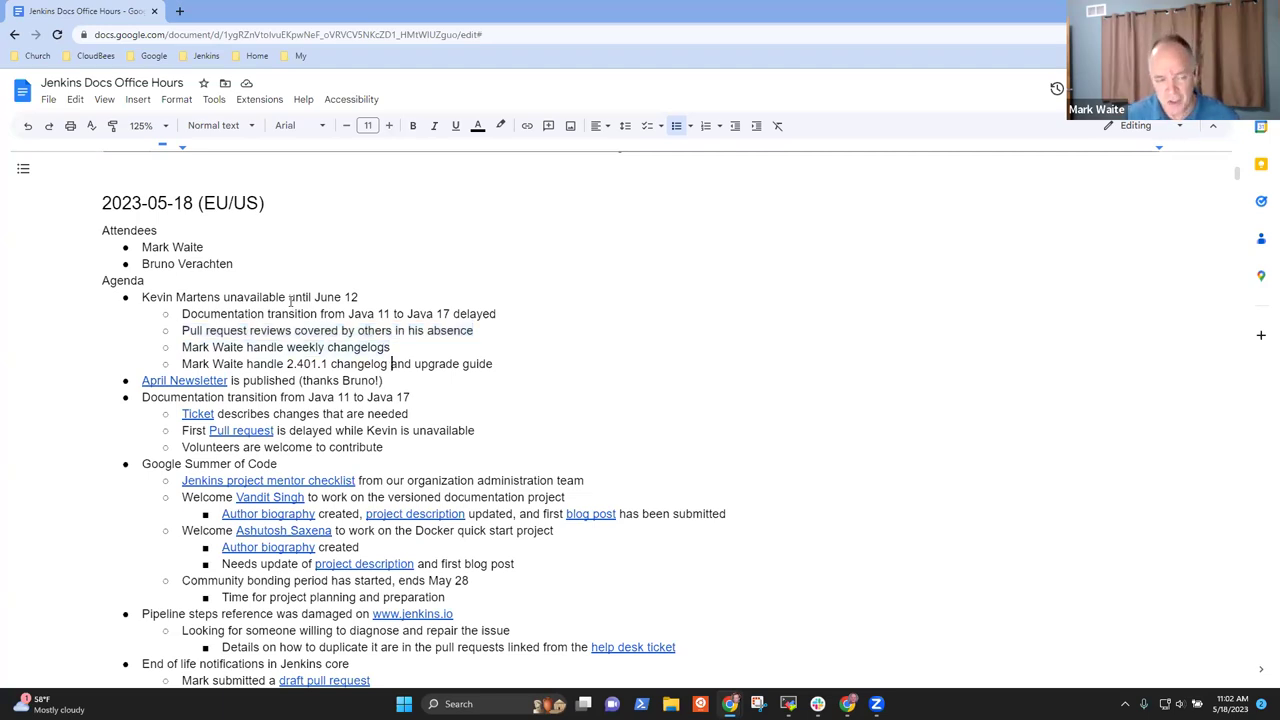
{"action": "key", "text": "shift+End"}
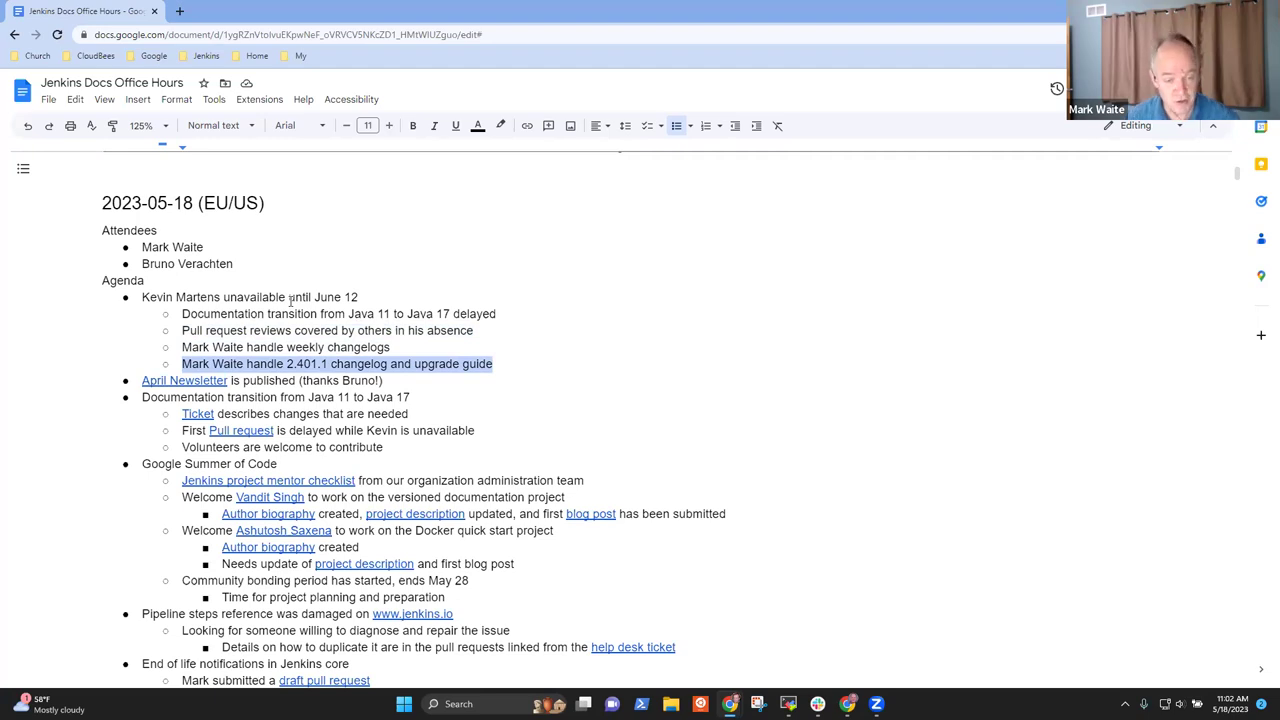
{"action": "key", "text": "End"}
{"action": "type", "text": "(rele"}
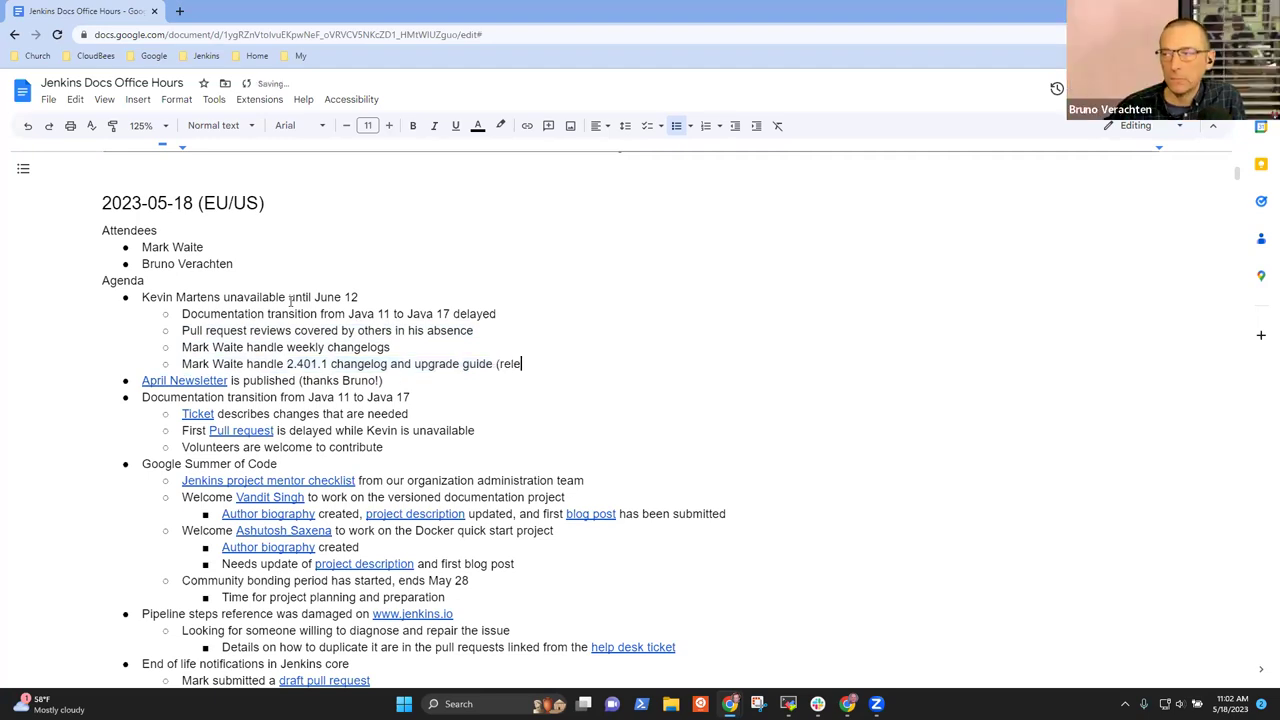
{"action": "type", "text": "ased "}
{"action": "type", "text": "M"}
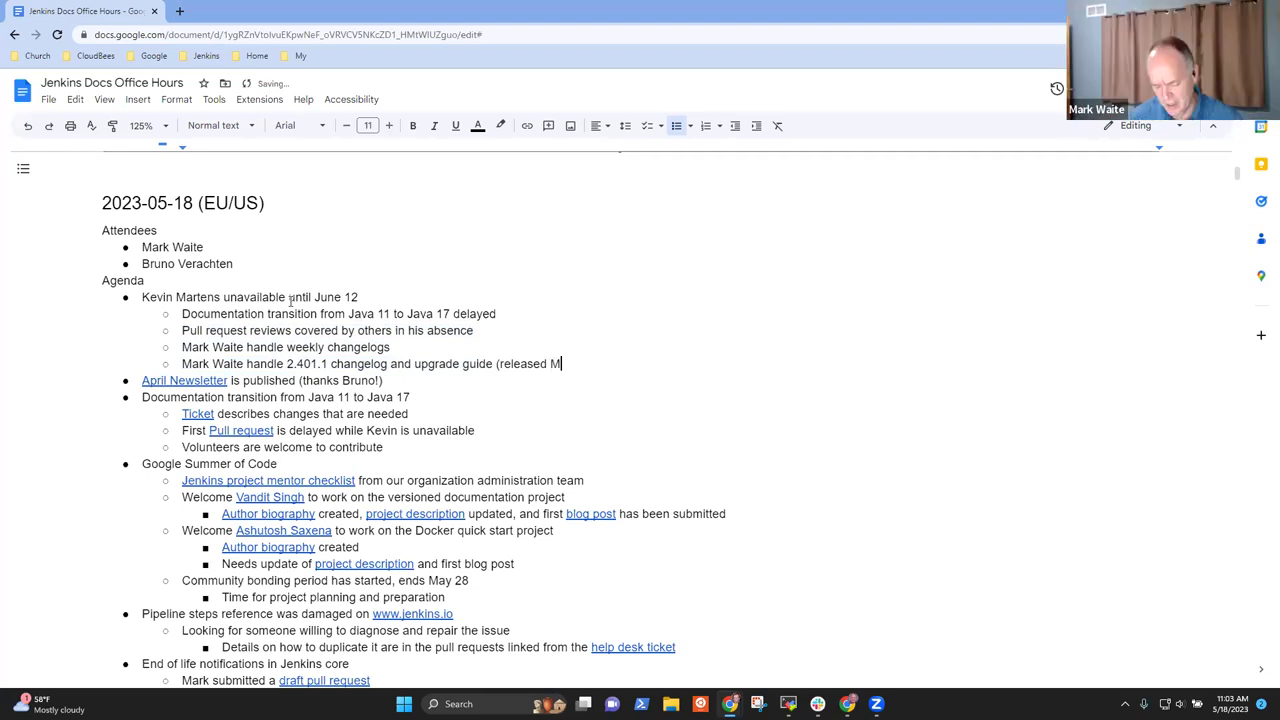
{"action": "type", "text": "ay 31, 2023)"}
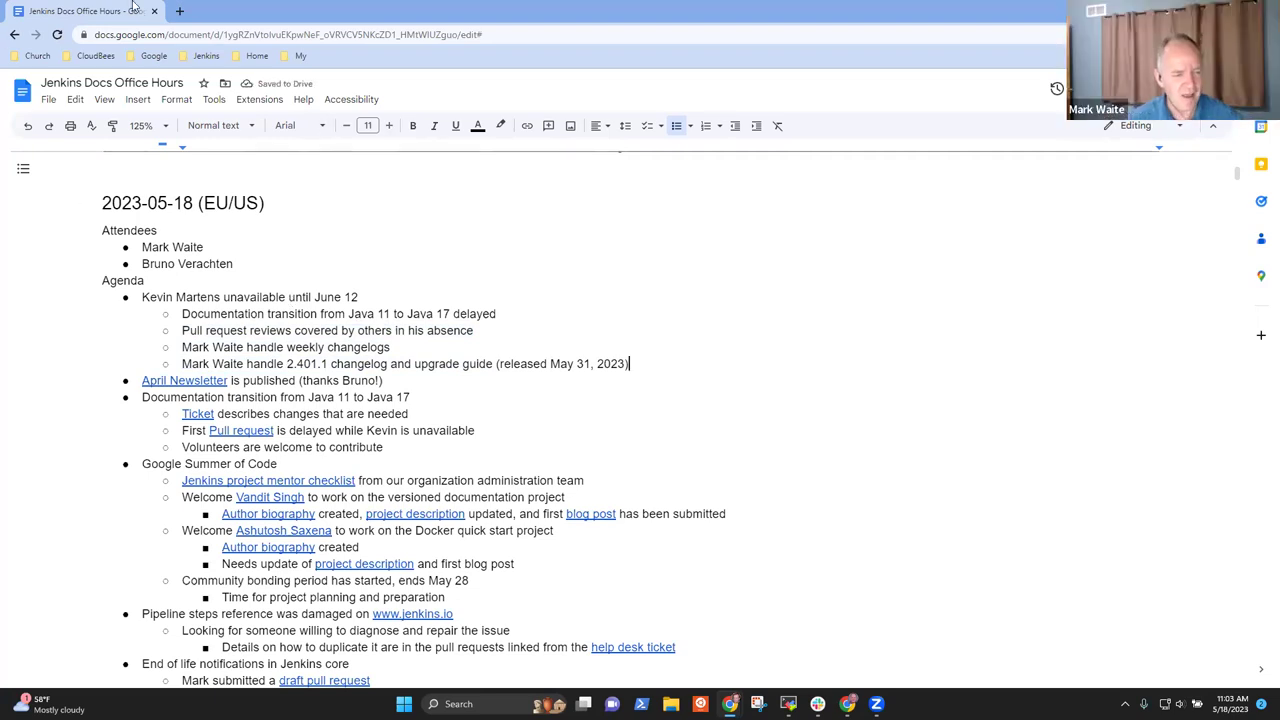
Step: Open the linked Jenkins April 2023 Newsletter in a new tab, skim it, and go back to the notes
{"action": "left_click", "coordinate": [197, 384]}
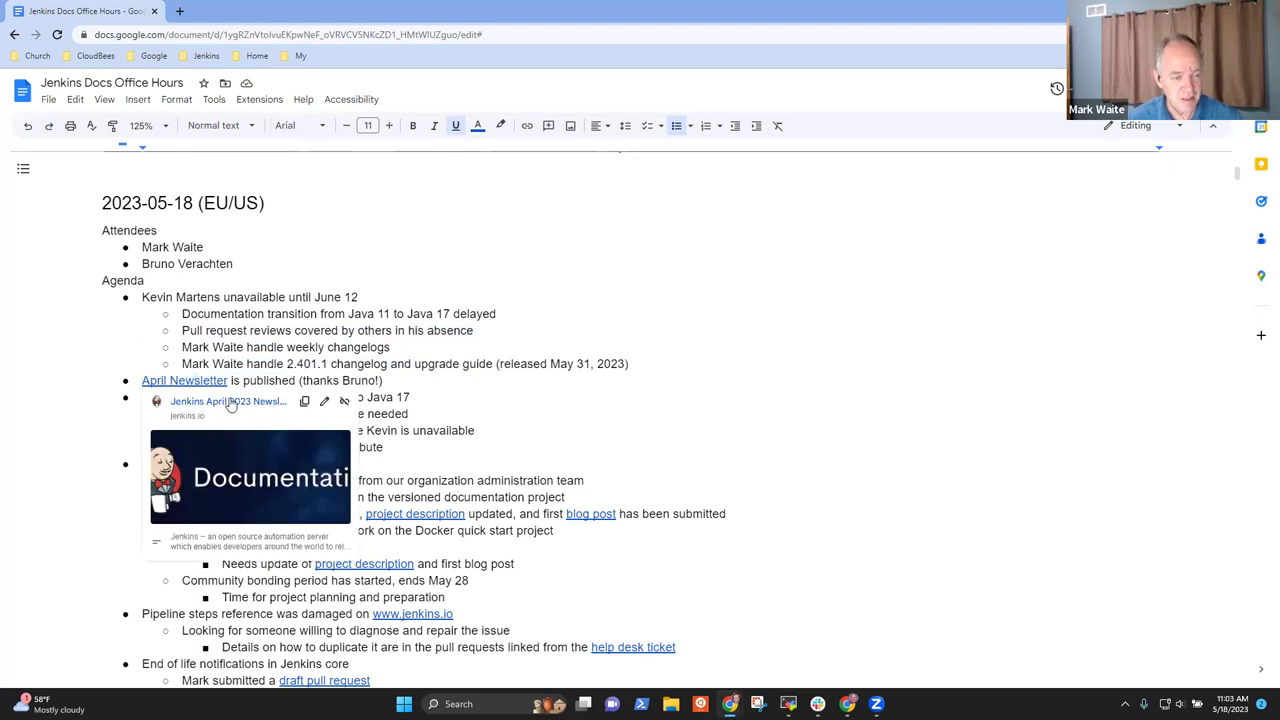
{"action": "left_click", "coordinate": [225, 401]}
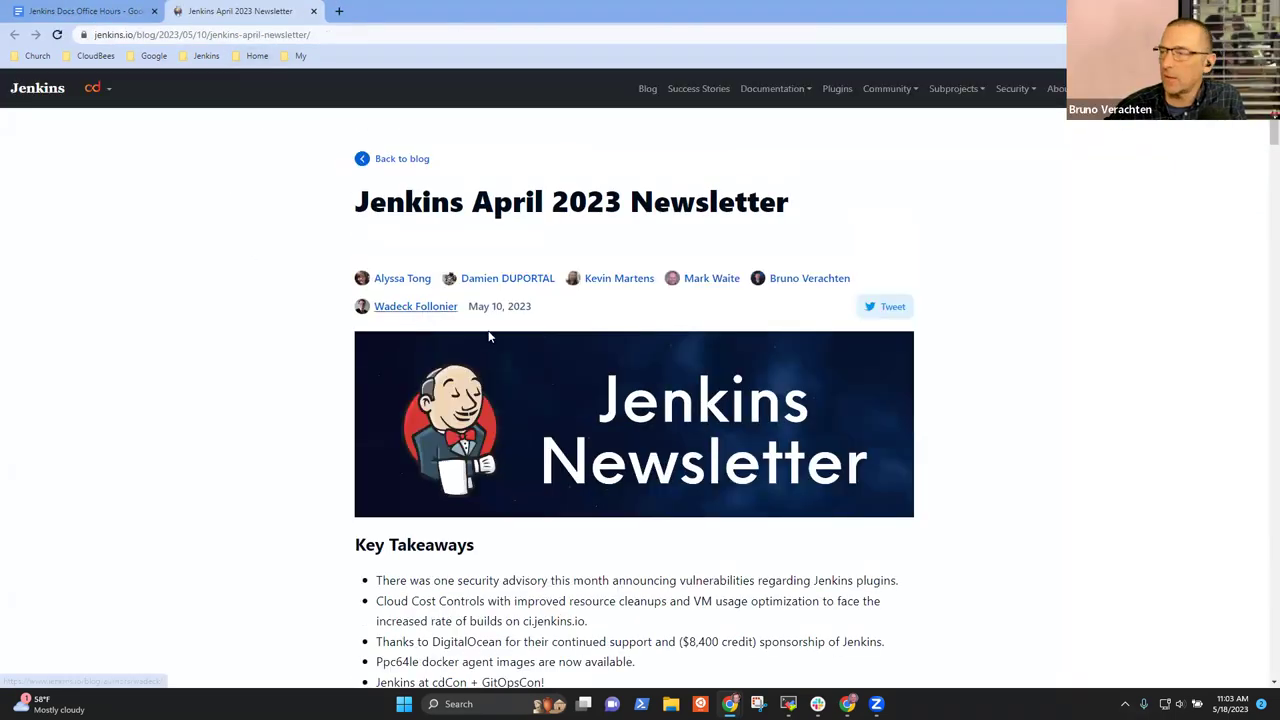
{"action": "scroll", "coordinate": [505, 338], "scroll_direction": "down", "scroll_amount": 3}
{"action": "scroll", "coordinate": [512, 345], "scroll_direction": "down", "scroll_amount": 15}
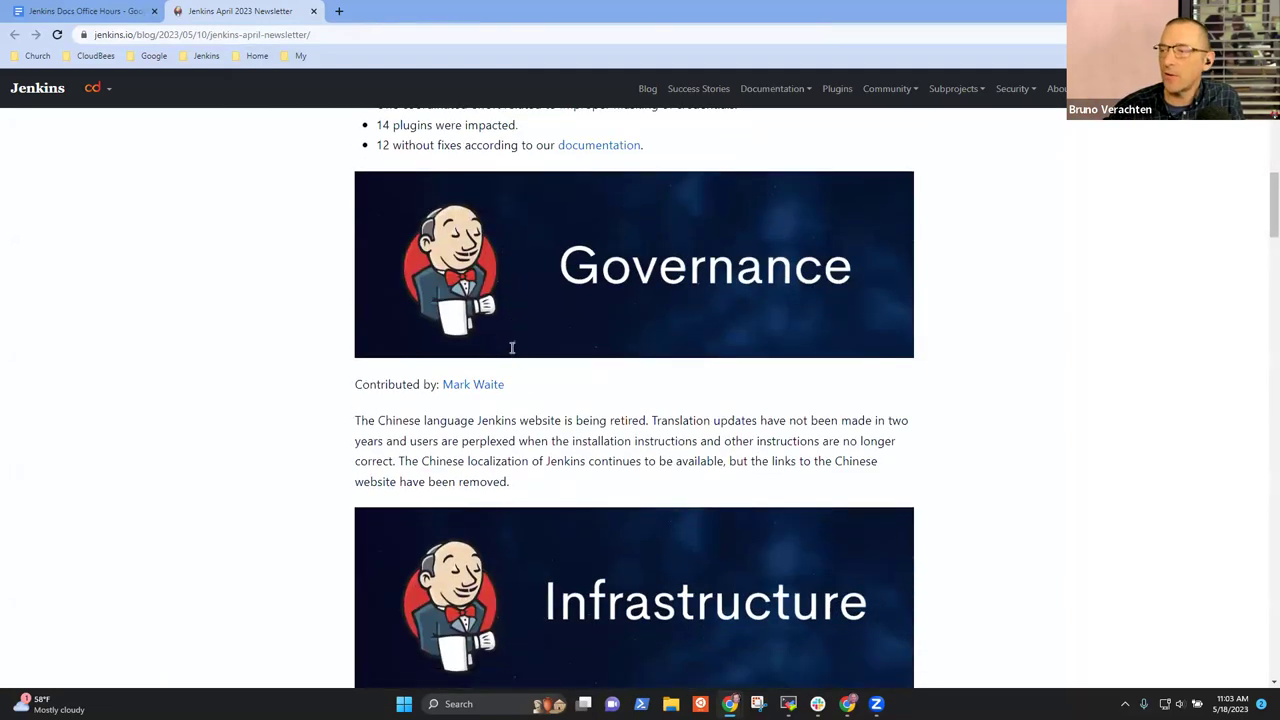
{"action": "scroll", "coordinate": [517, 355], "scroll_direction": "down", "scroll_amount": 7}
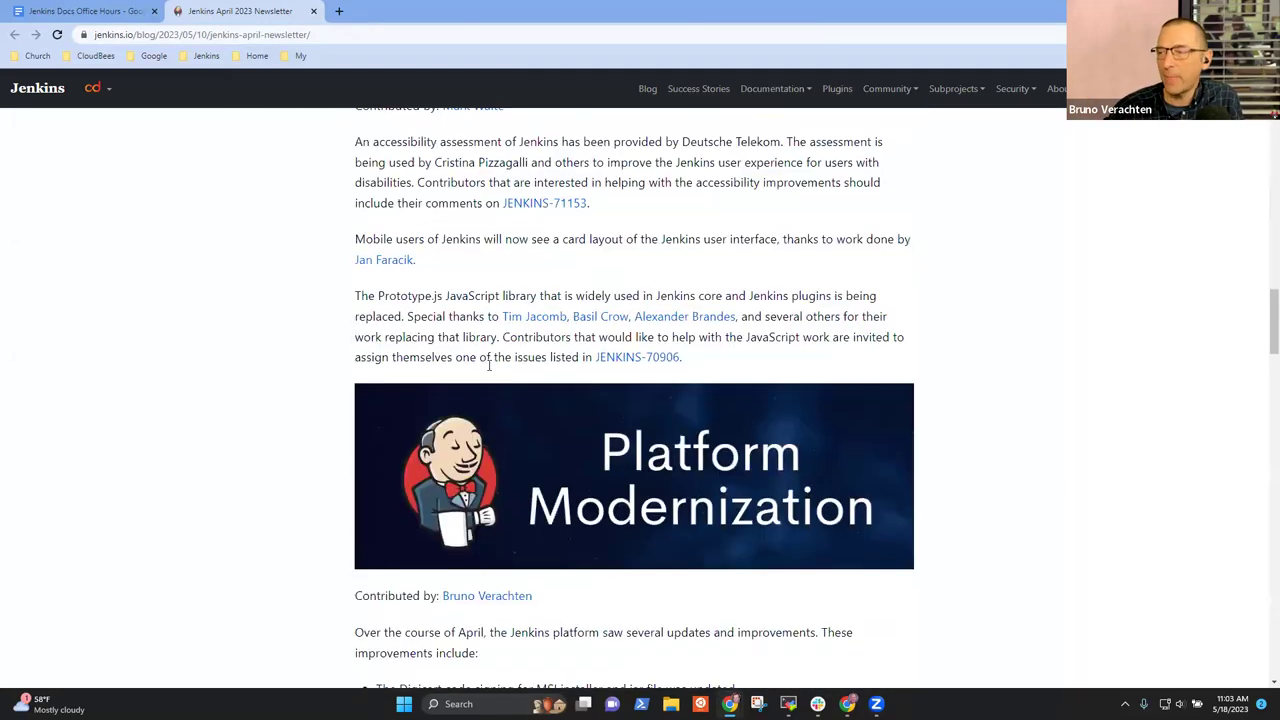
{"action": "scroll", "coordinate": [403, 327], "scroll_direction": "down", "scroll_amount": 8}
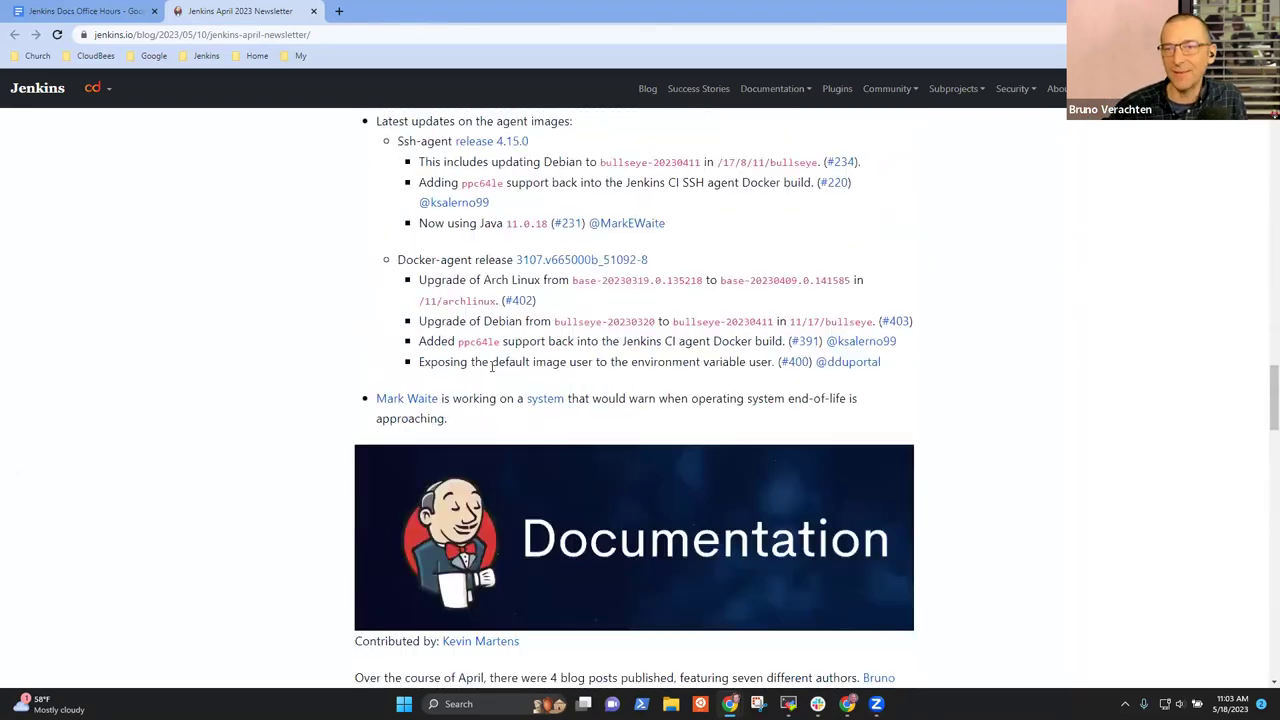
{"action": "left_click", "coordinate": [108, 12]}
Step: Open the Java 17 transition's linked GitHub ticket #6310 in a new tab and read through it
{"action": "left_click", "coordinate": [352, 397]}
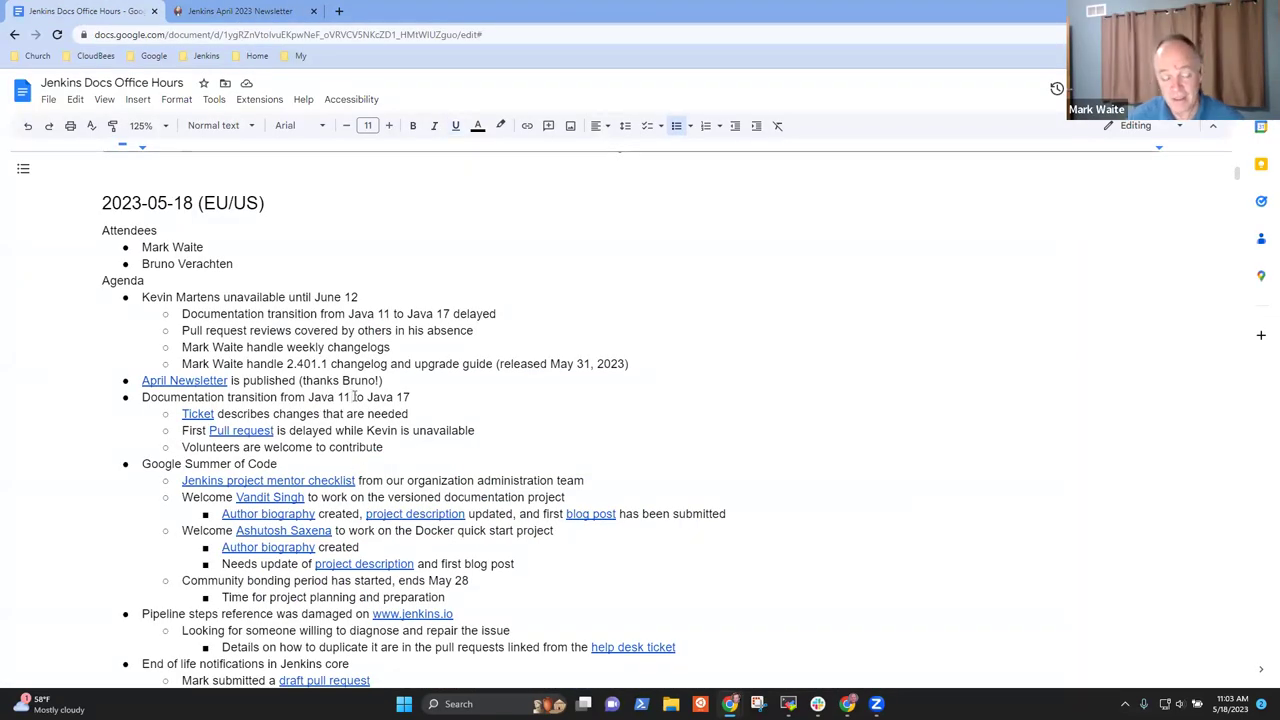
{"action": "key", "text": "shift+End"}
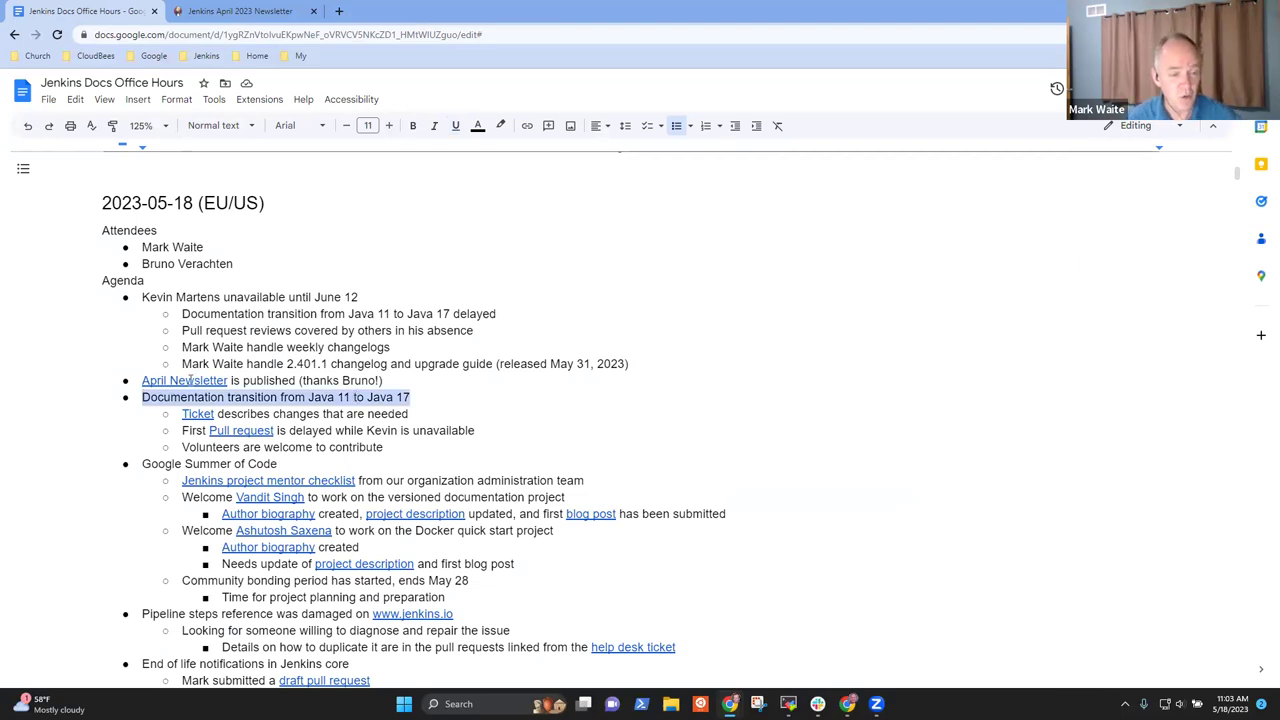
{"action": "left_click", "coordinate": [197, 418]}
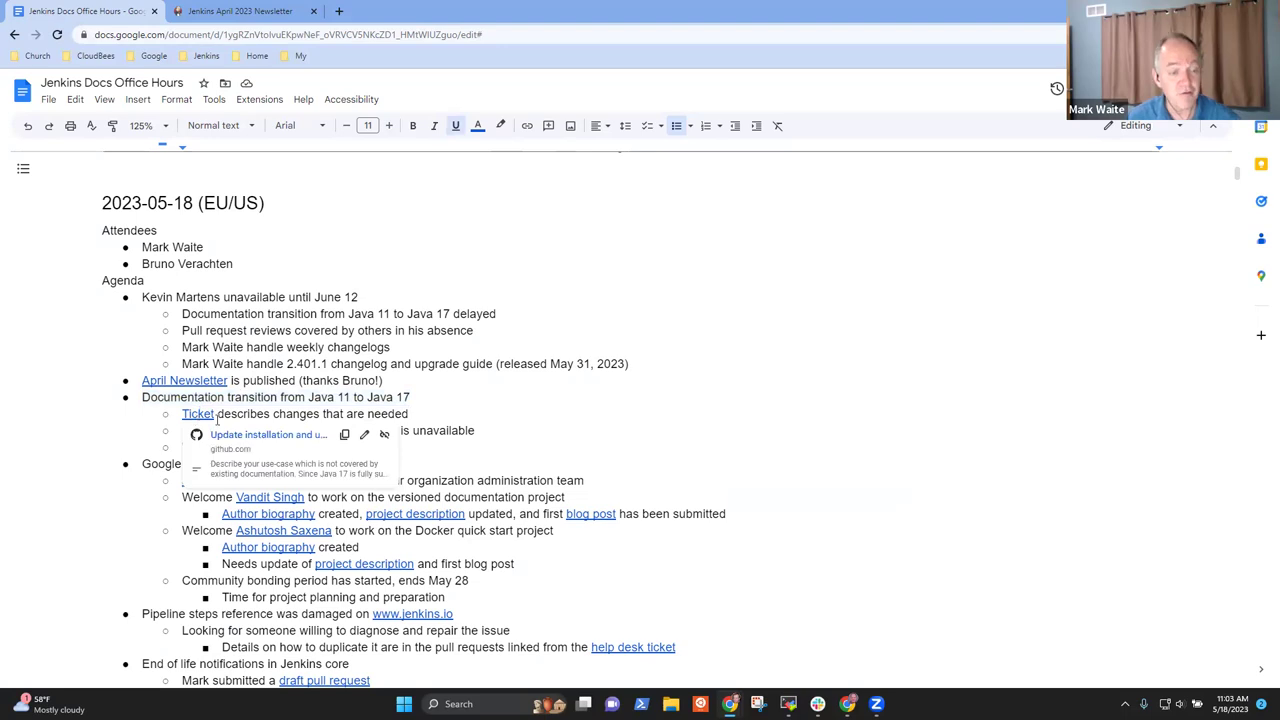
{"action": "left_click", "coordinate": [290, 440]}
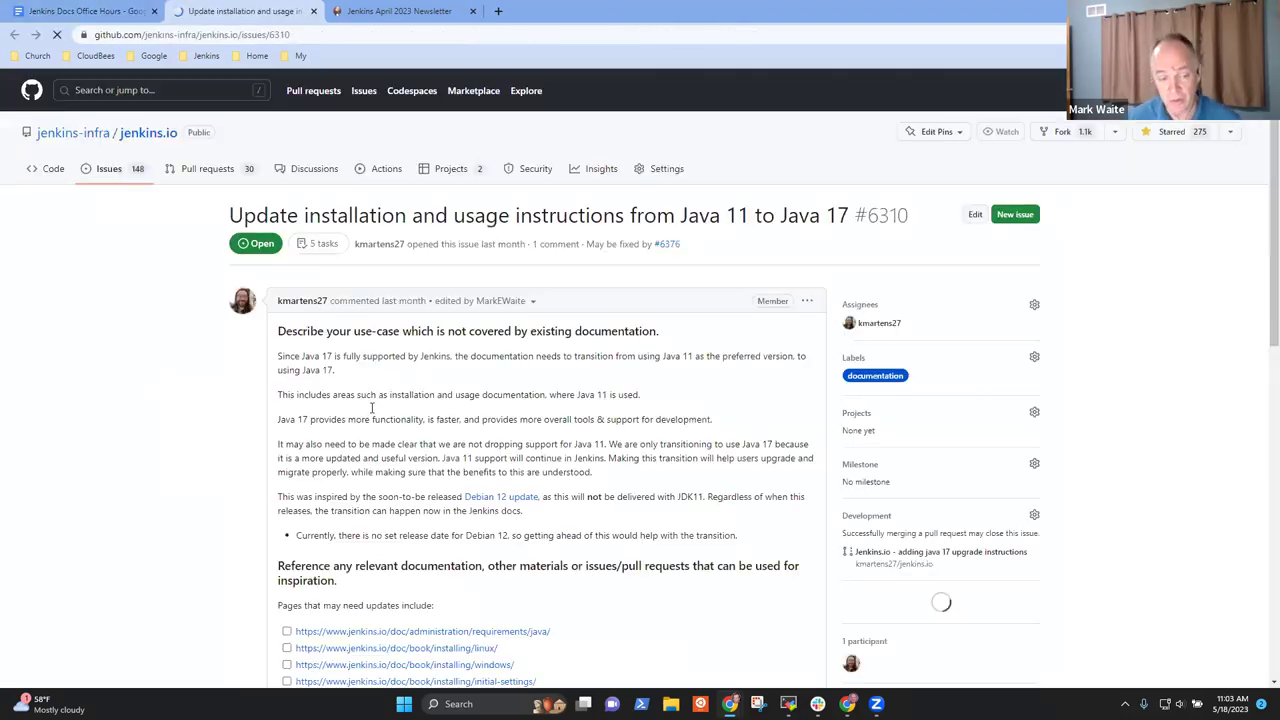
{"action": "scroll", "coordinate": [588, 436], "scroll_direction": "down", "scroll_amount": 2}
{"action": "scroll", "coordinate": [588, 436], "scroll_direction": "down", "scroll_amount": 1}
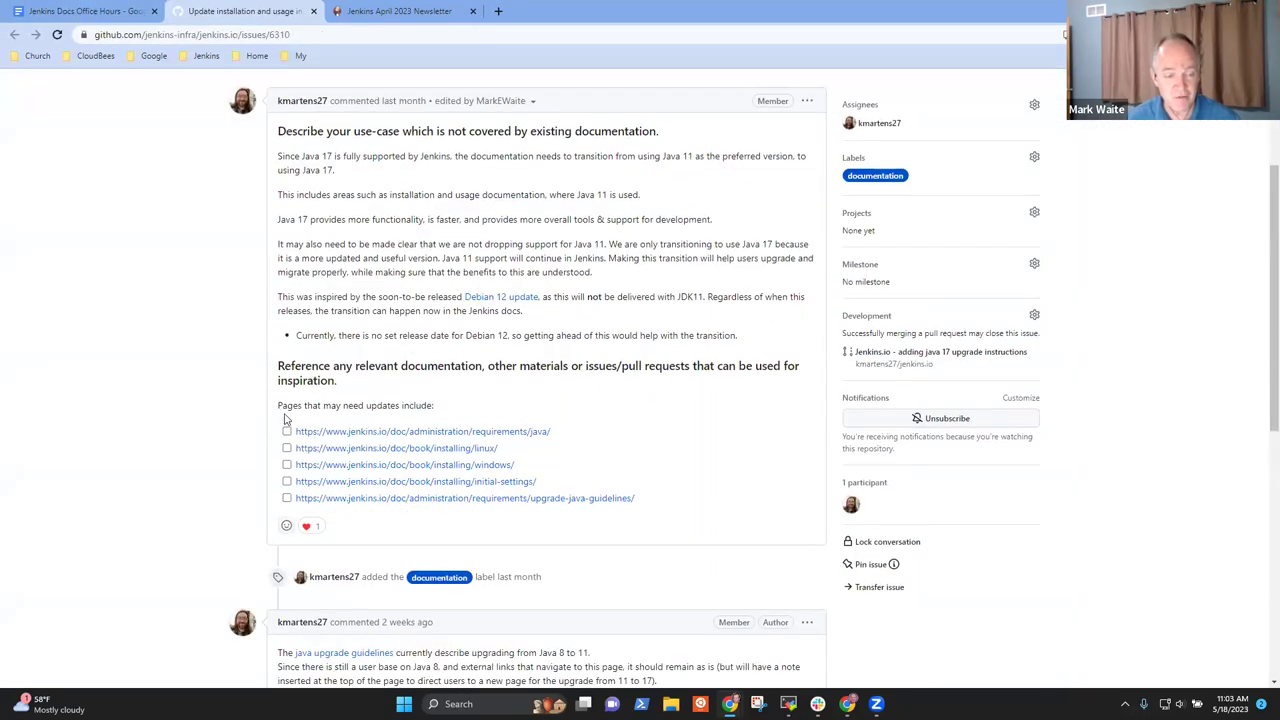
{"action": "left_click_drag", "start_coordinate": [277, 405], "coordinate": [681, 514]}
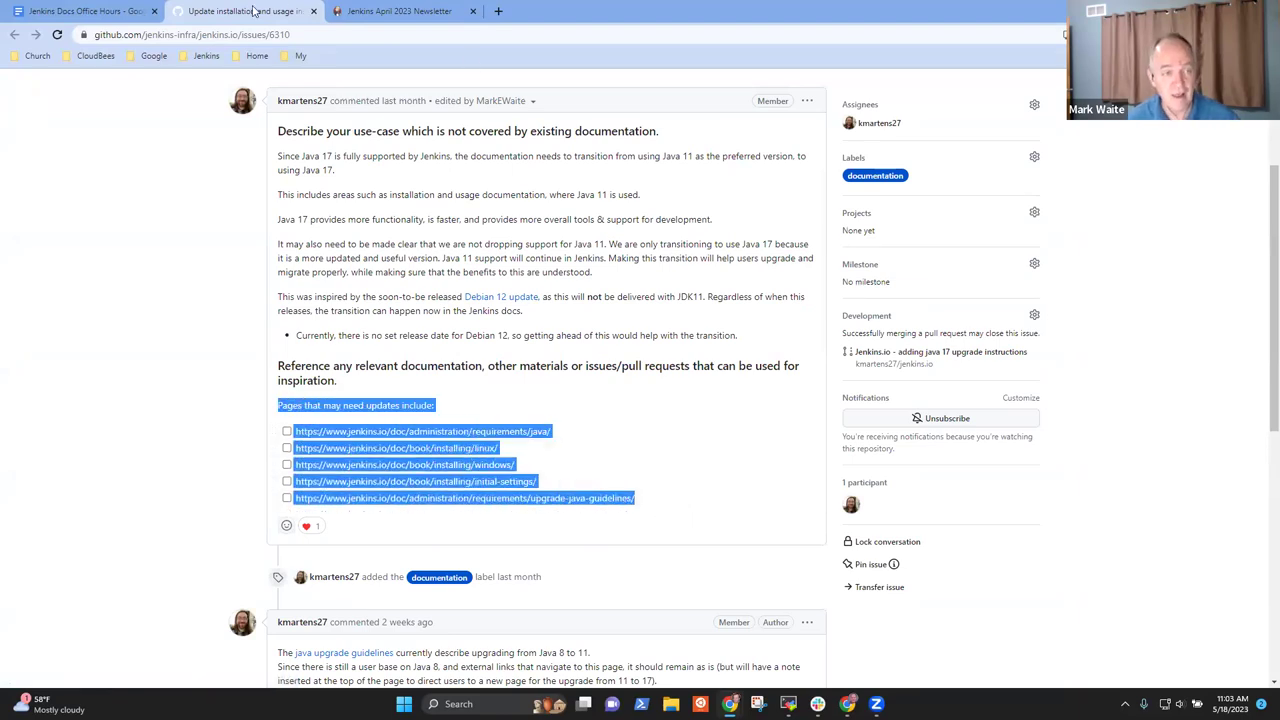
Step: Open draft pull request #6376 from the notes in its own tab, then go back to the notes
{"action": "left_click", "coordinate": [108, 11]}
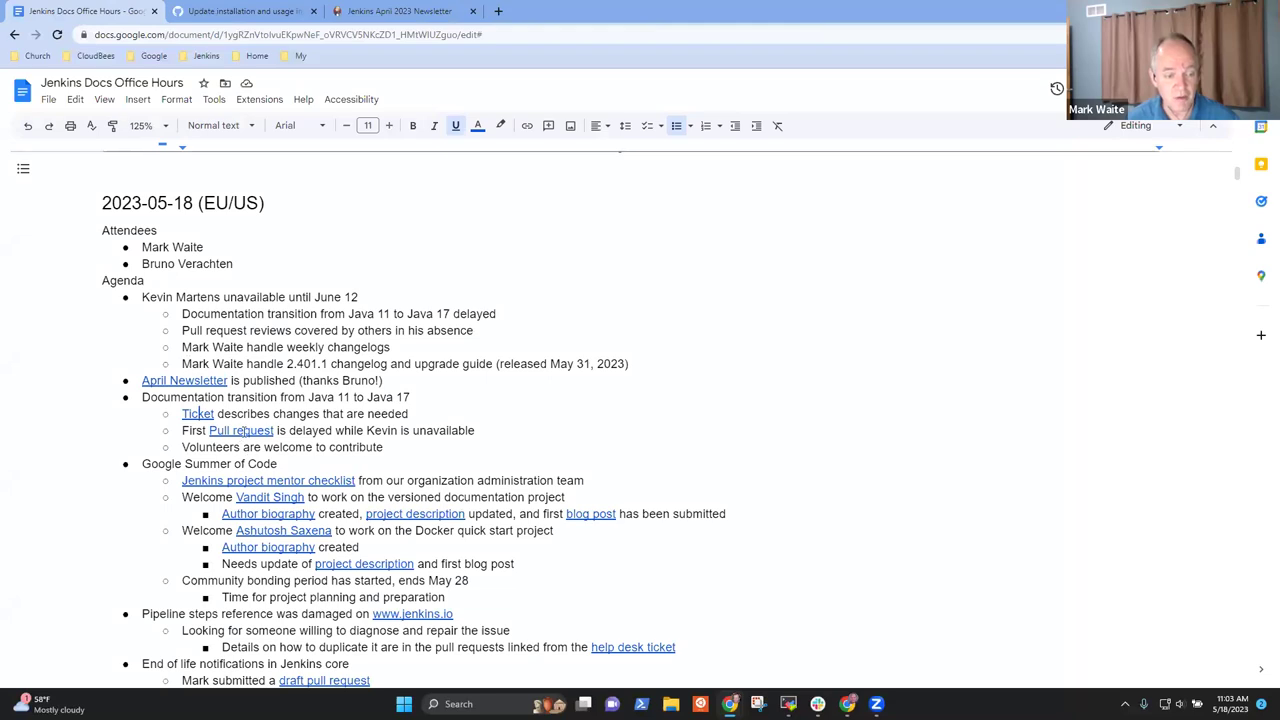
{"action": "left_click", "coordinate": [308, 457]}
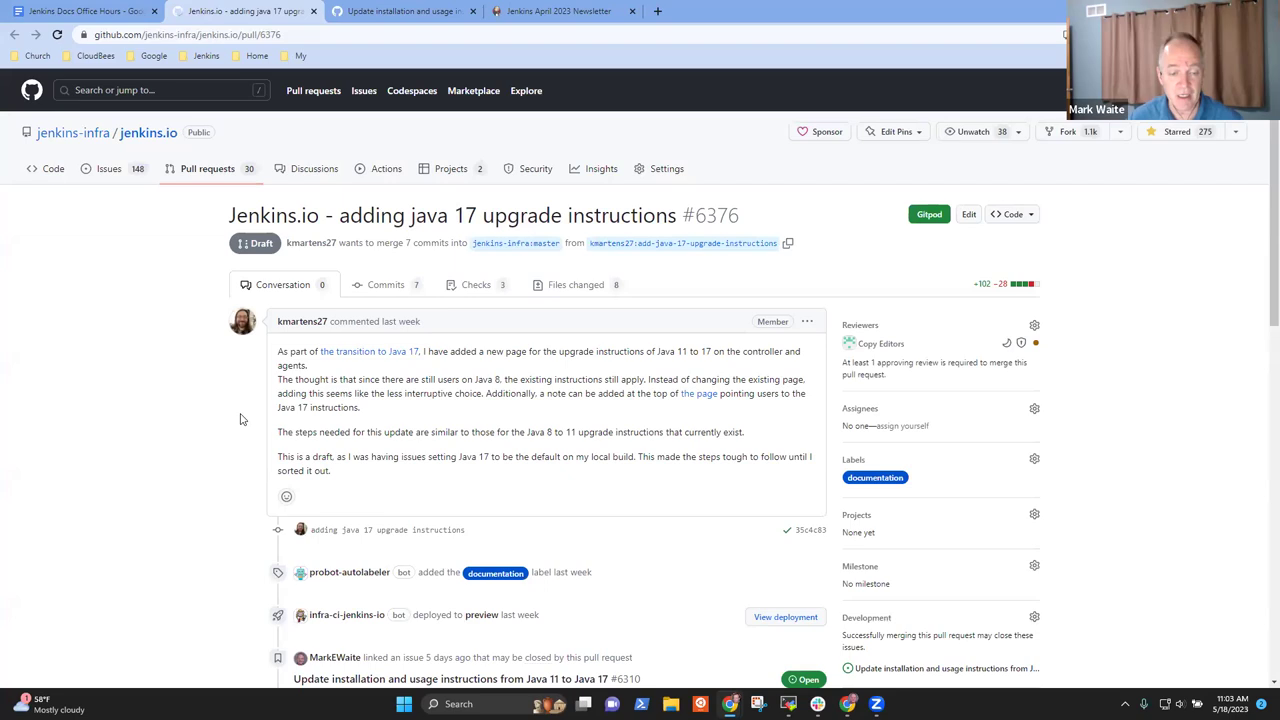
{"action": "left_click", "coordinate": [128, 8]}
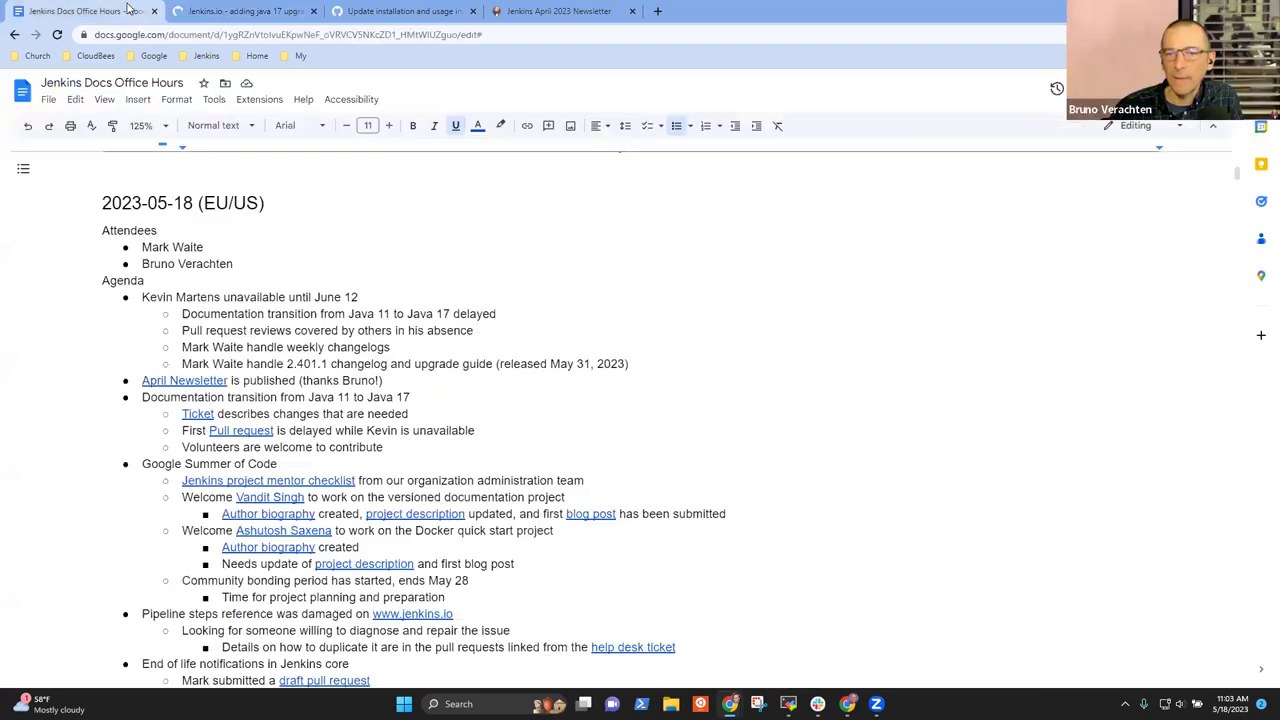
{"action": "left_click", "coordinate": [285, 464]}
{"action": "triple_click", "coordinate": [296, 463]}
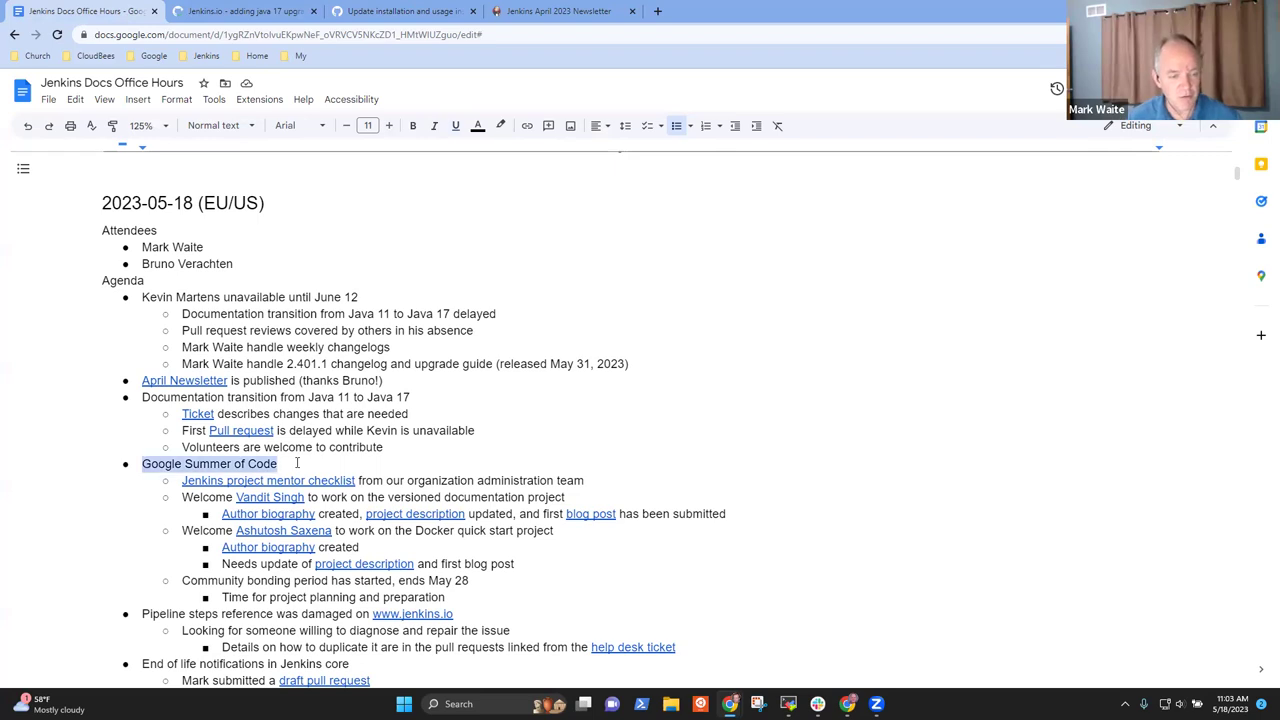
{"action": "scroll", "coordinate": [297, 463], "scroll_direction": "down", "scroll_amount": 3}
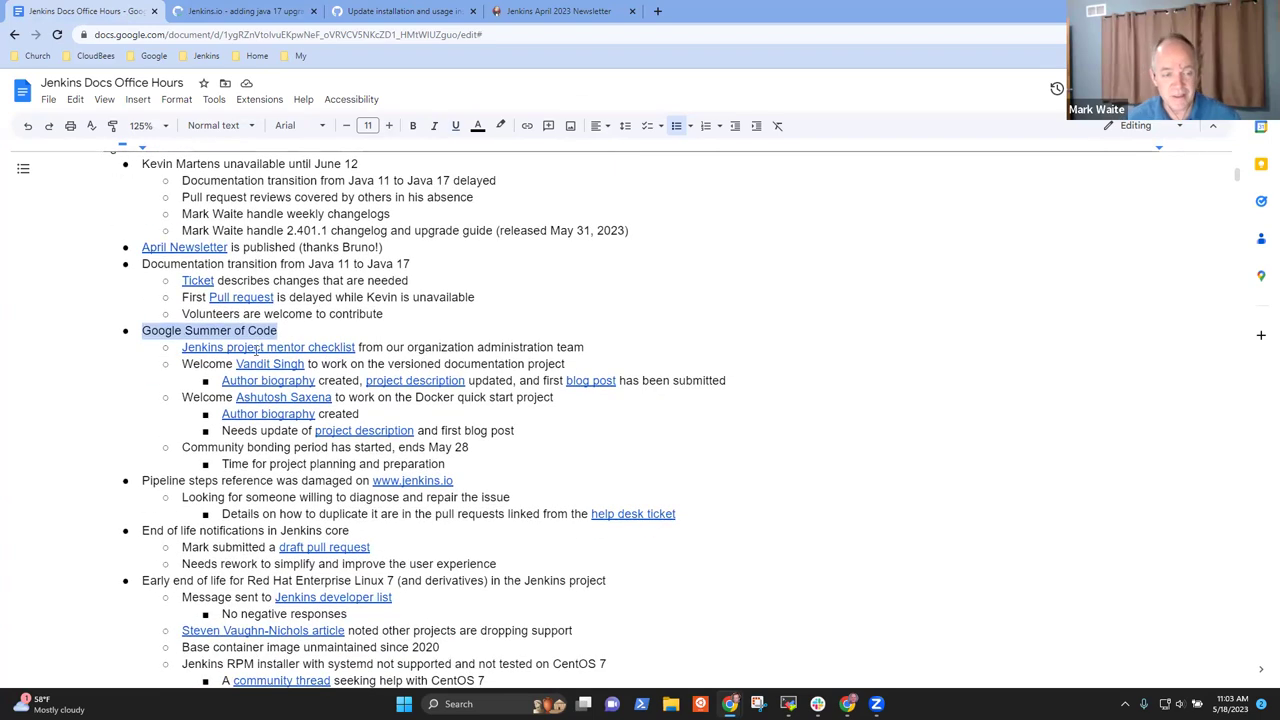
{"action": "left_click_drag", "start_coordinate": [183, 364], "coordinate": [577, 363]}
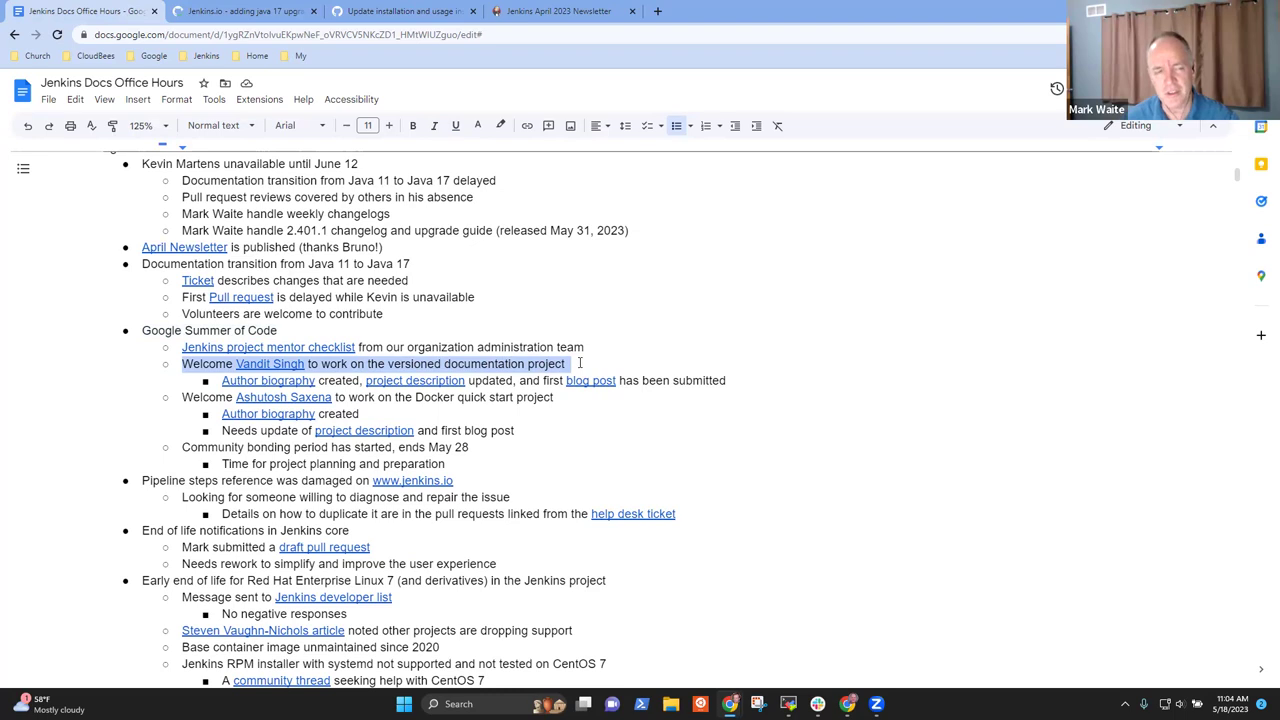
Step: In a new tab, go to git-scm.com and open the git-config reference documentation
{"action": "left_click", "coordinate": [657, 10]}
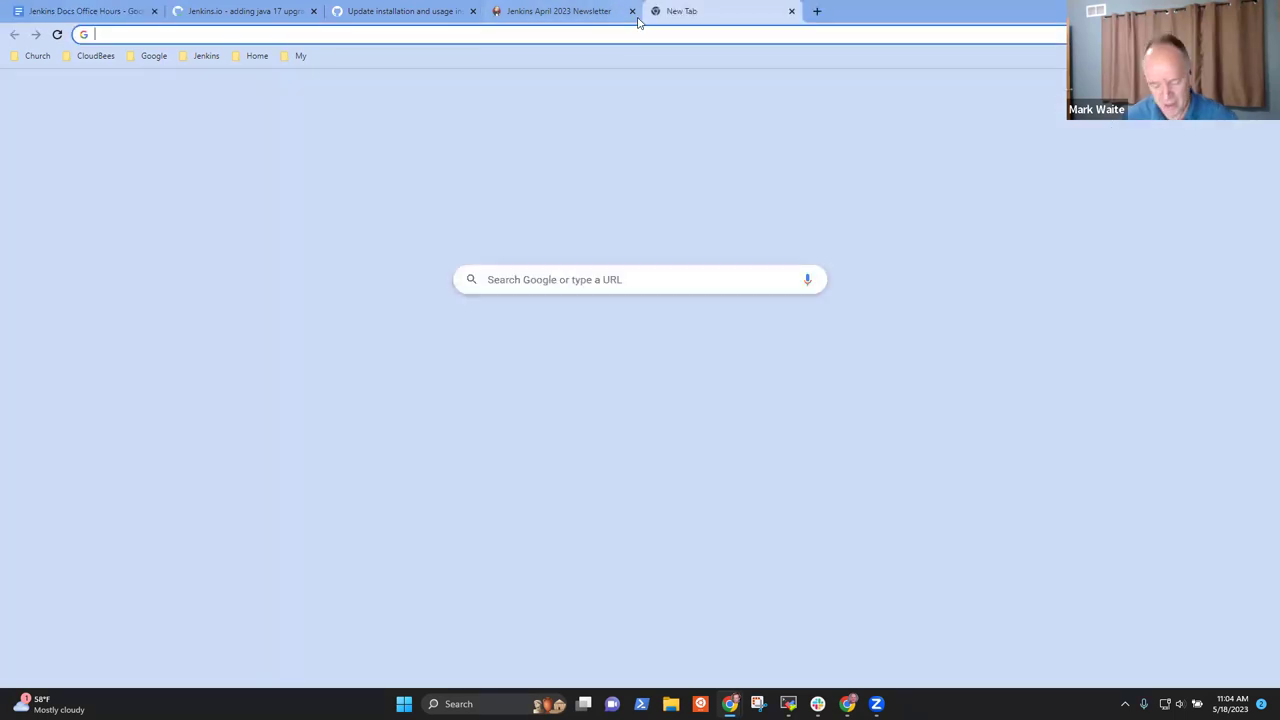
{"action": "type", "text": "git-sc"}
{"action": "key", "text": "Return"}
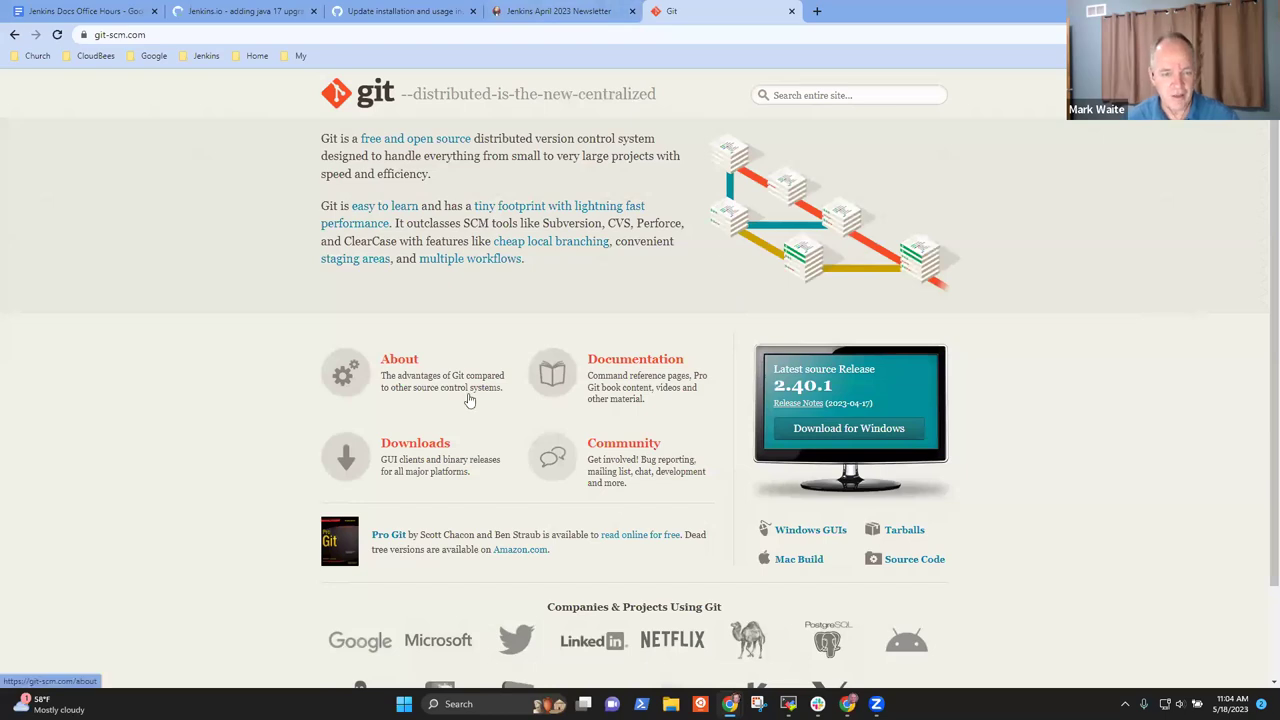
{"action": "left_click", "coordinate": [659, 365]}
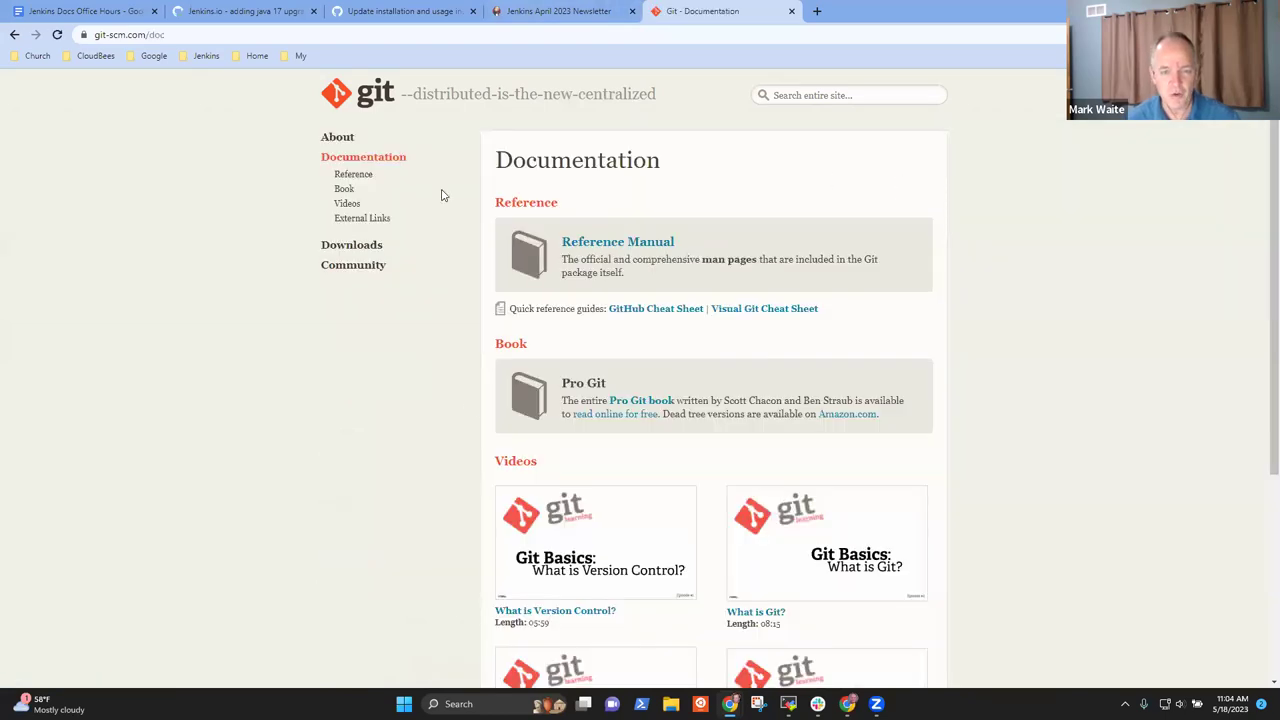
{"action": "left_click", "coordinate": [624, 244]}
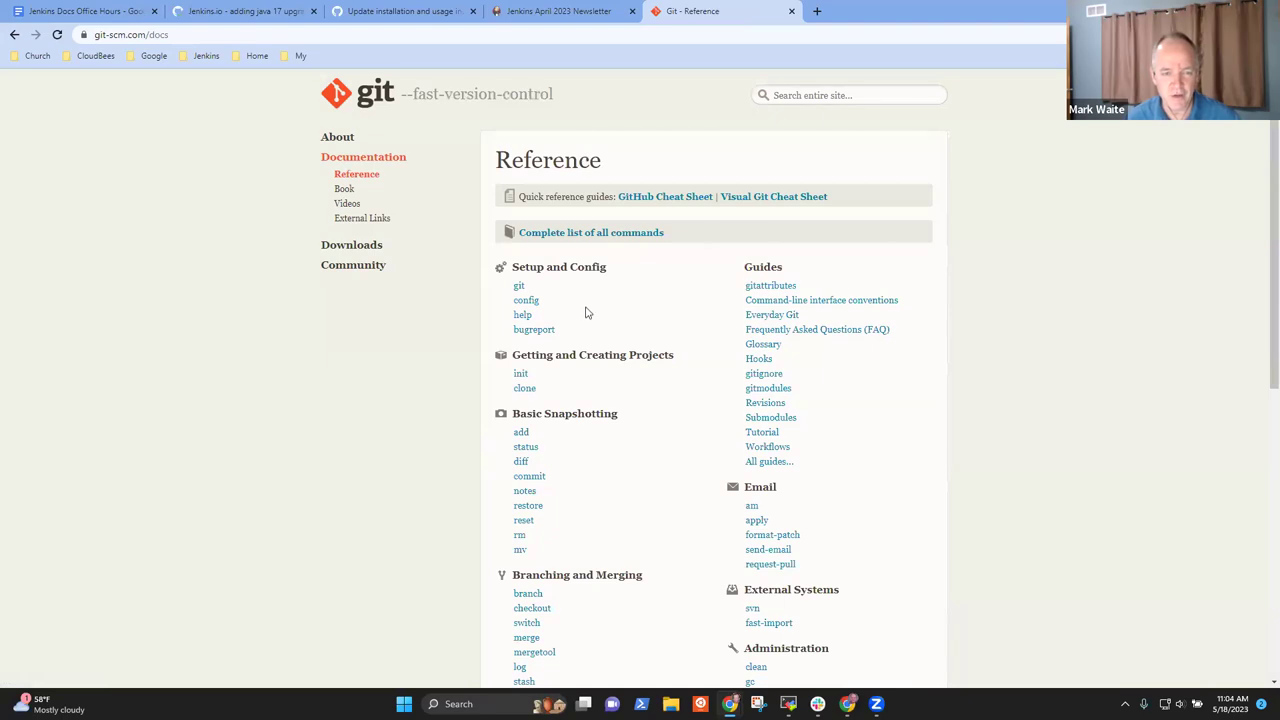
{"action": "left_click", "coordinate": [527, 303]}
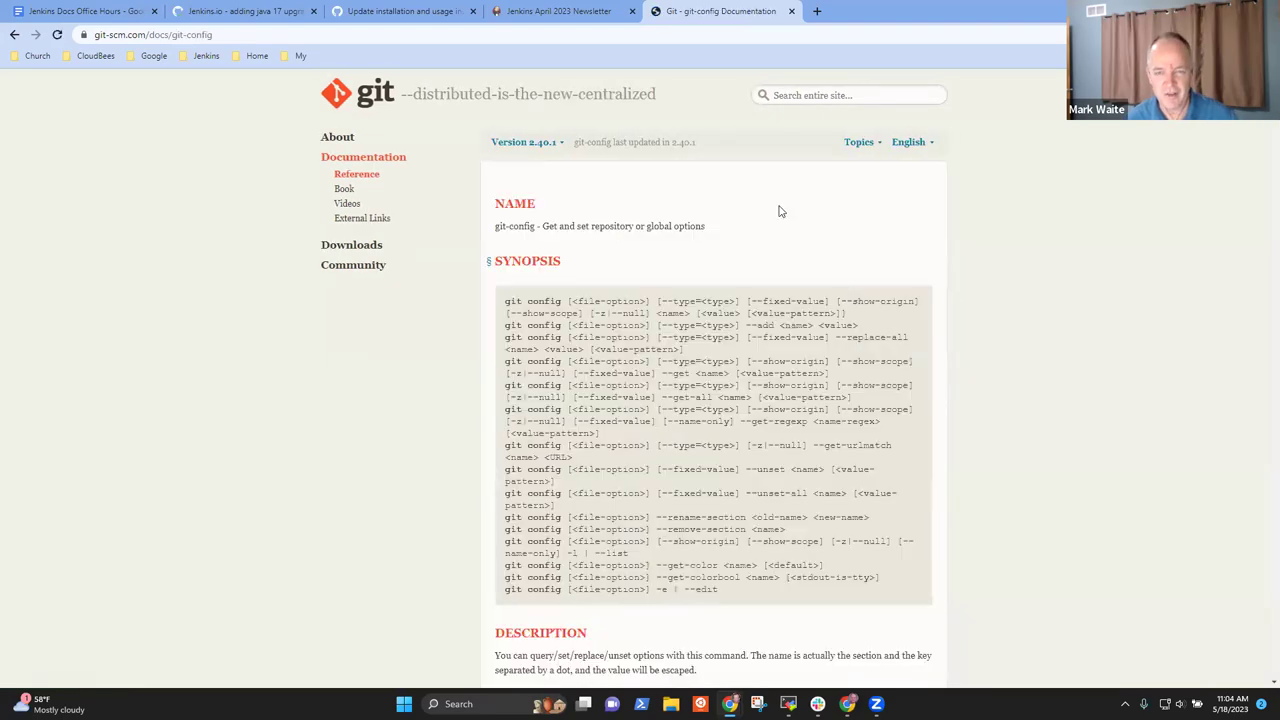
Step: View the git-config manual for version 2.33.5, then 2.40.0, and go back to the notes
{"action": "left_click", "coordinate": [558, 146]}
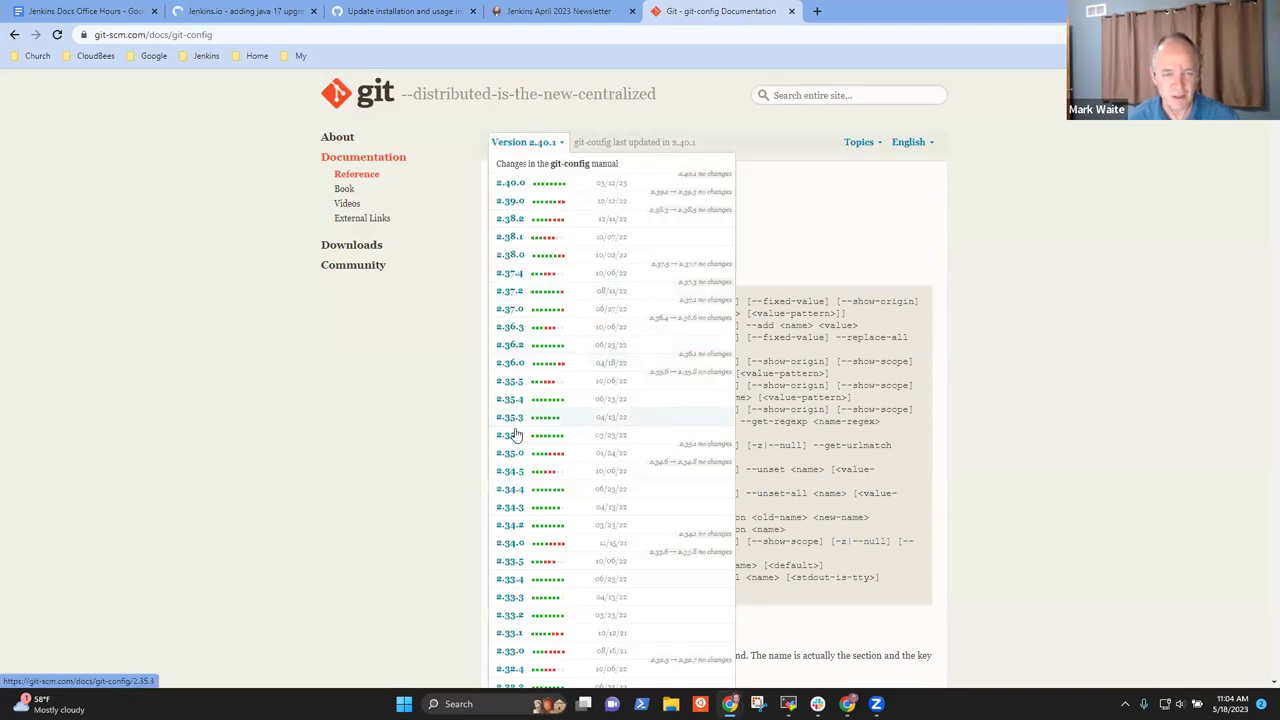
{"action": "left_click", "coordinate": [512, 563]}
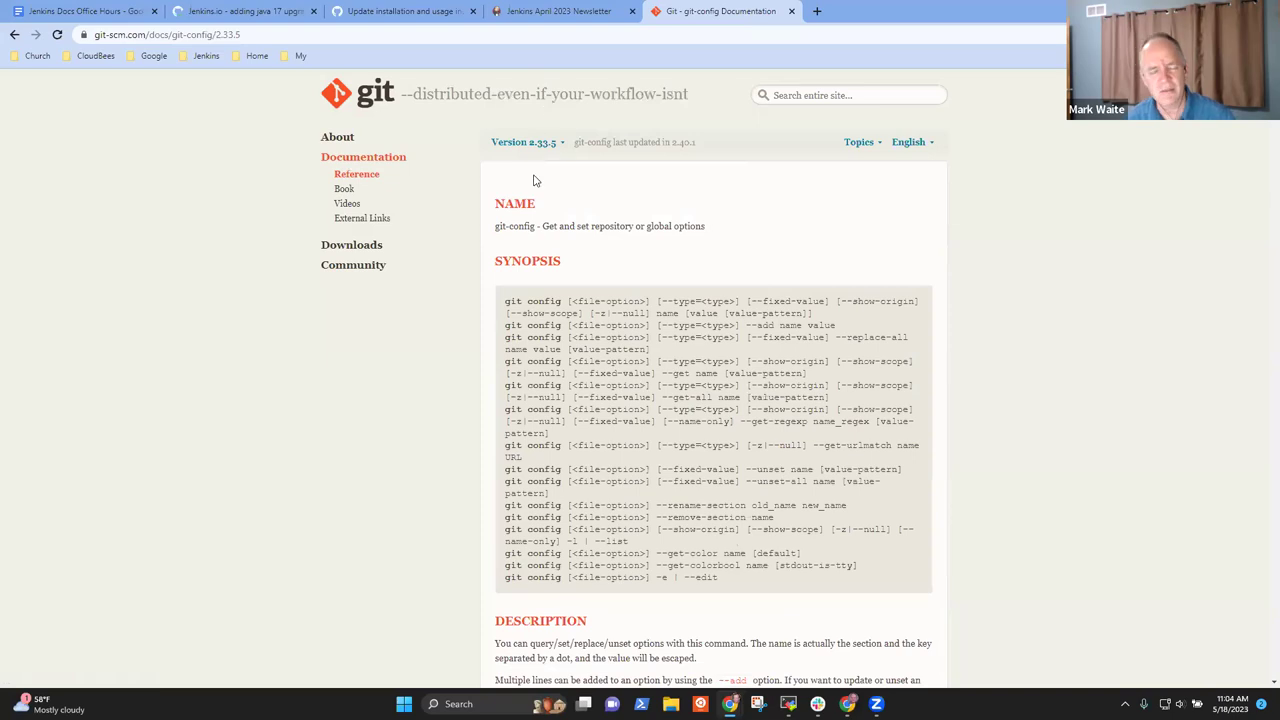
{"action": "left_click", "coordinate": [559, 145]}
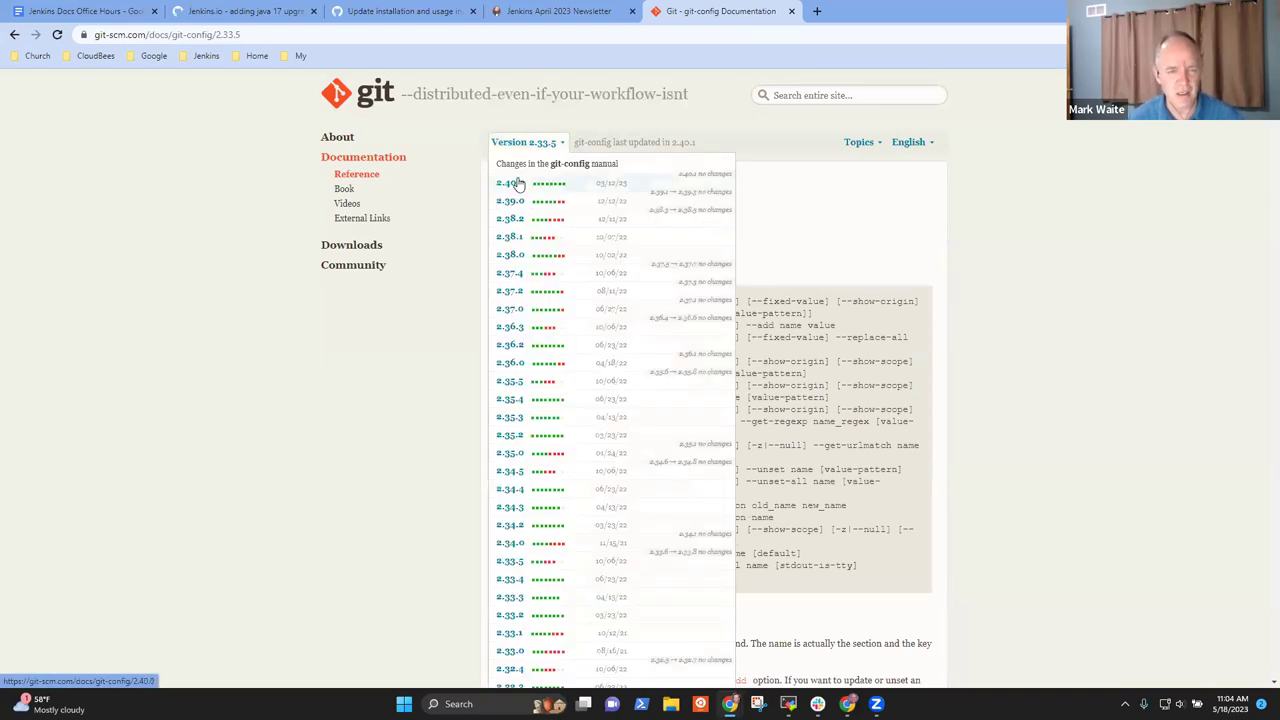
{"action": "left_click", "coordinate": [517, 183]}
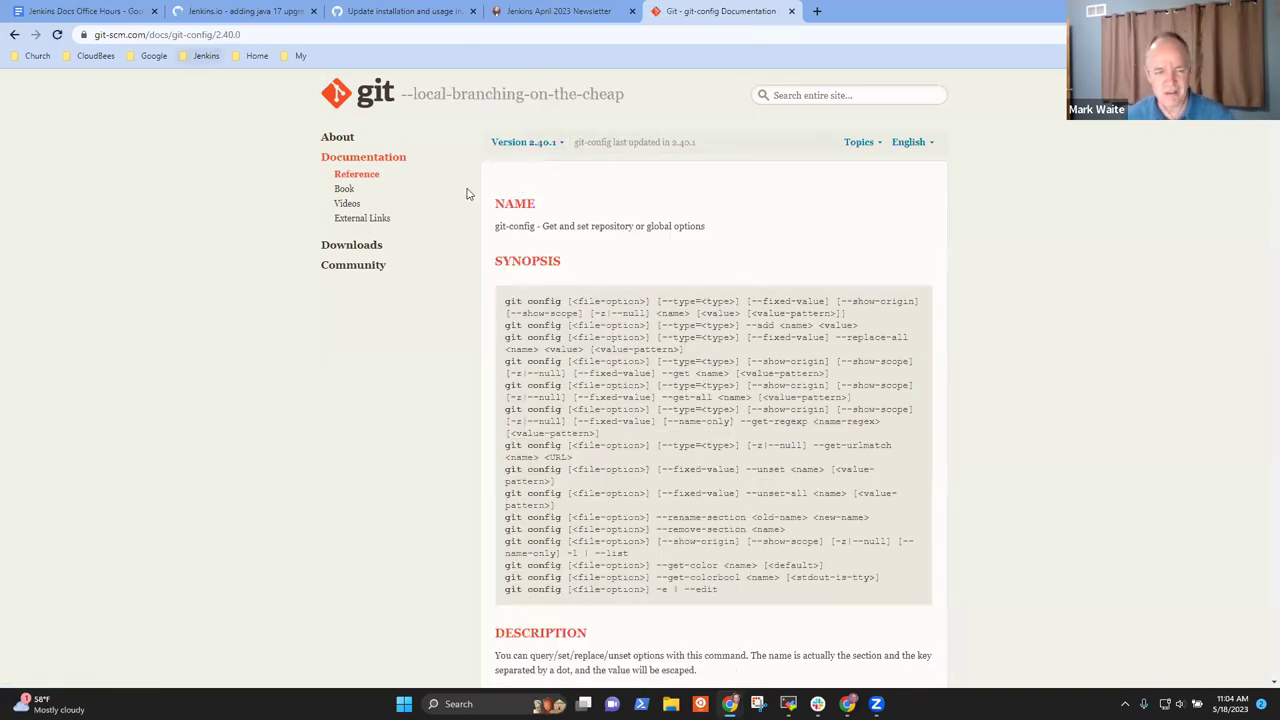
{"action": "left_click", "coordinate": [131, 10]}
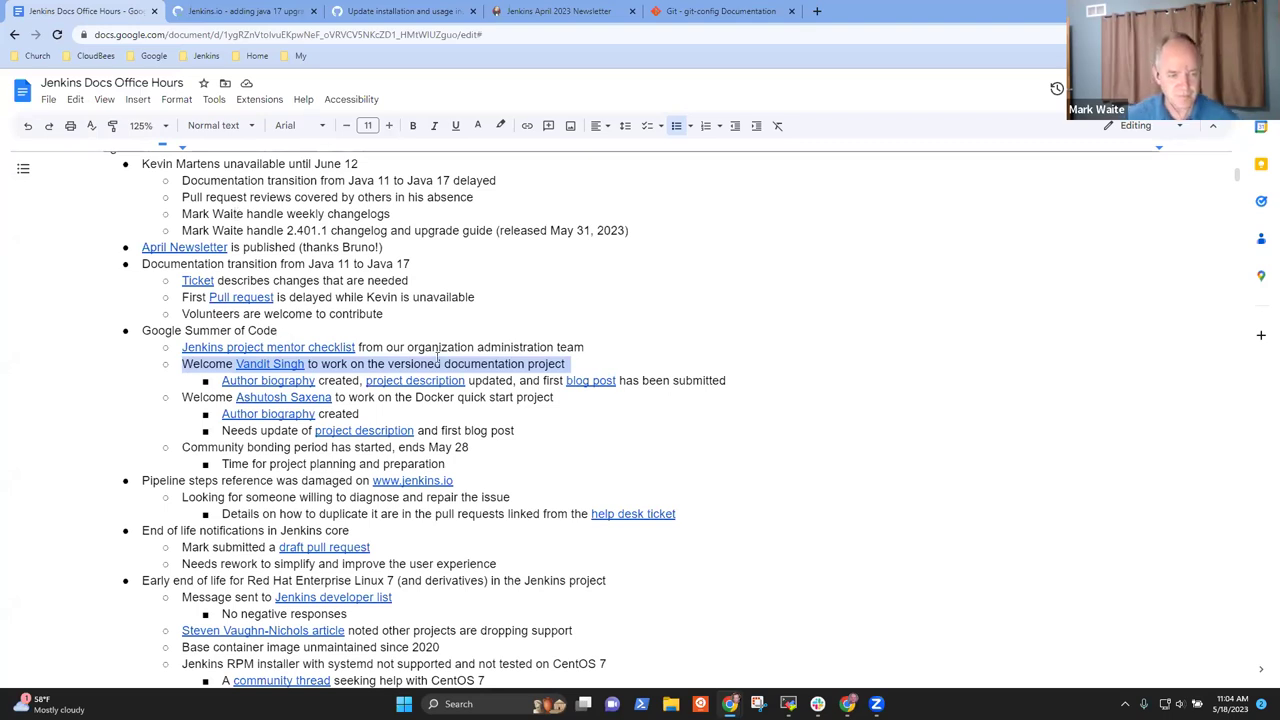
Step: Go to the Docker quick start welcome line and move down into the contributor's sub-items
{"action": "left_click", "coordinate": [393, 367]}
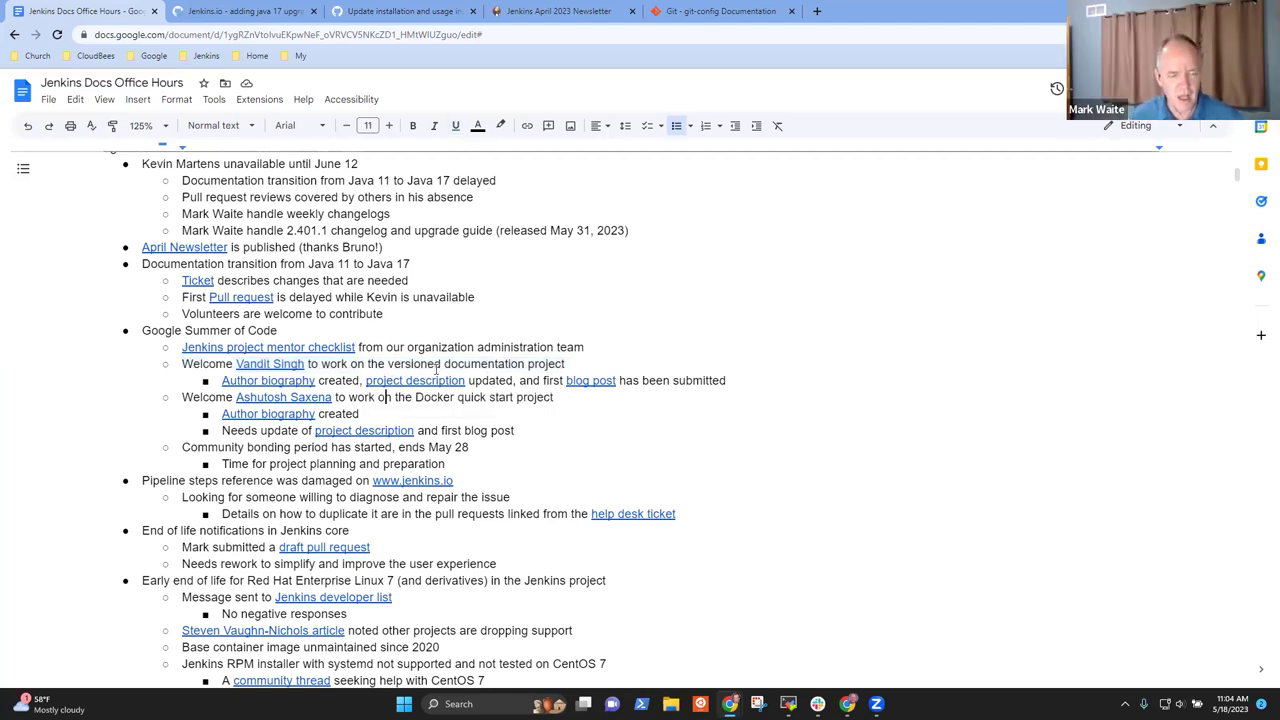
{"action": "key", "text": "Home"}
{"action": "key", "text": "shift+End"}
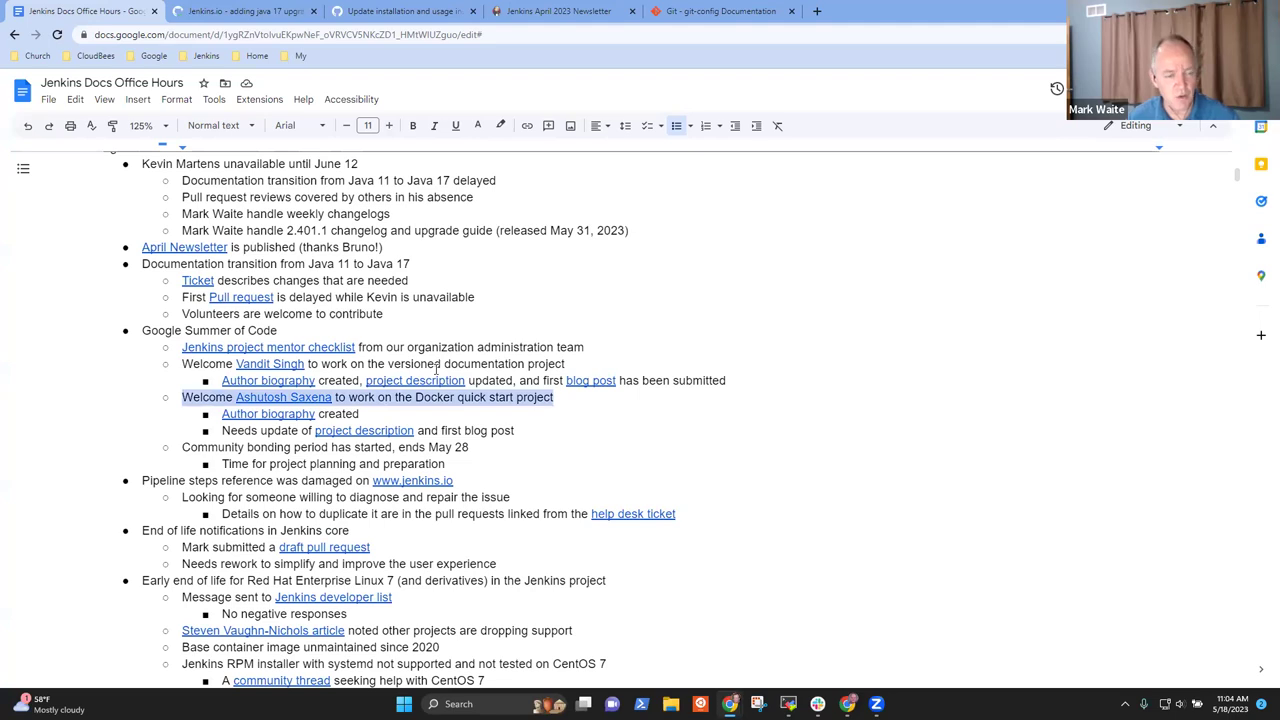
{"action": "key", "text": "Down"}
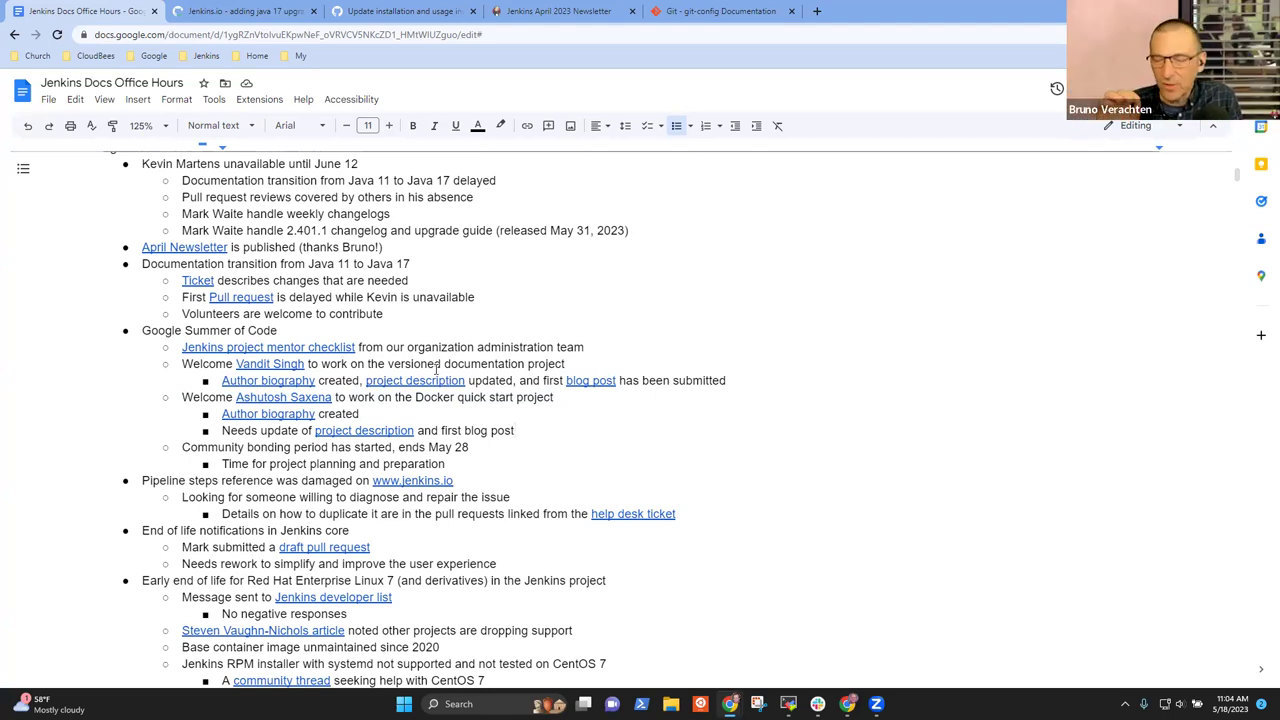
Step: Add a sub-bullet: mentors meet with the contributor tomorrow, defined channels, plan work tomorrow
{"action": "key", "text": "Return"}
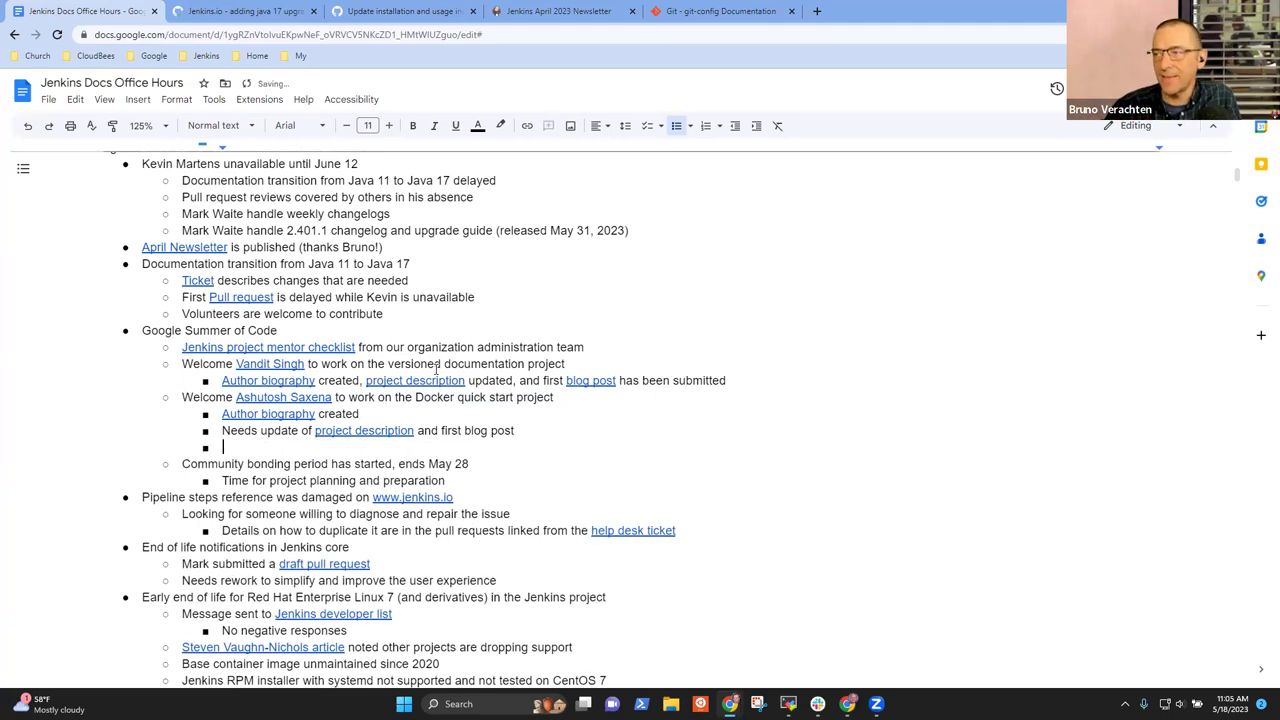
{"action": "type", "text": "Mentors and"}
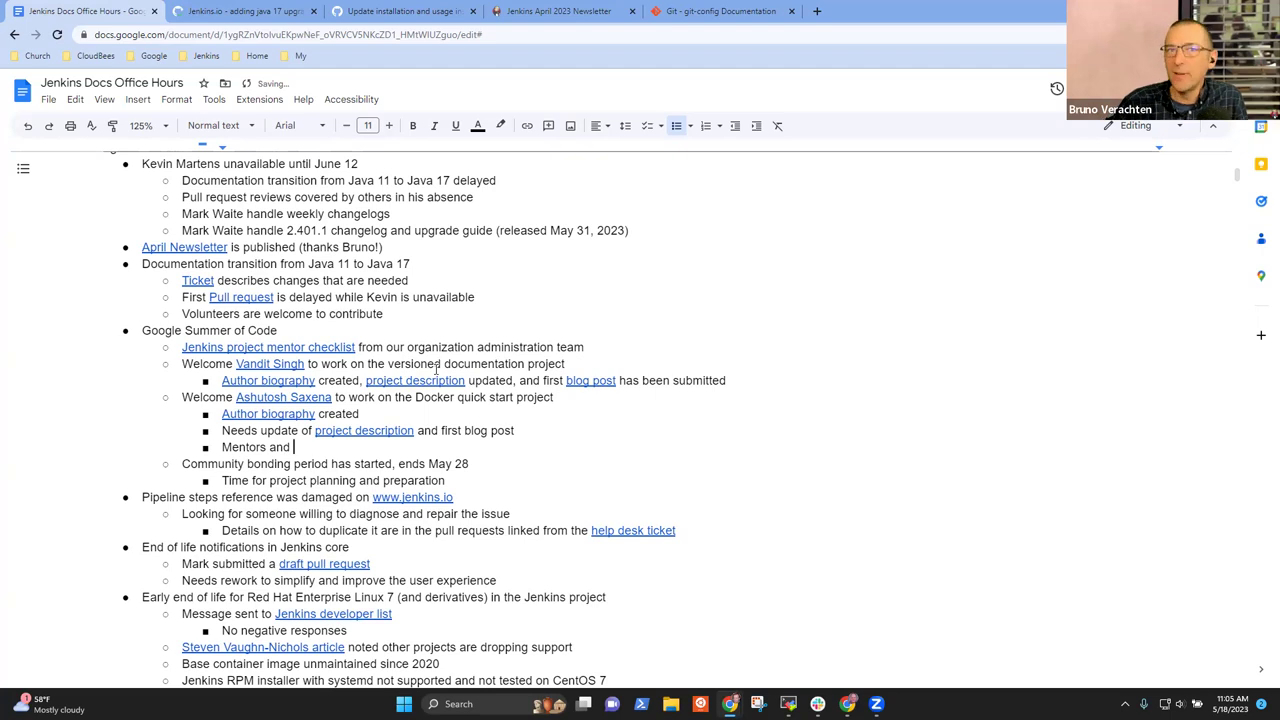
{"action": "key", "text": "BackSpace"}
{"action": "key", "text": "BackSpace"}
{"action": "key", "text": "BackSpace"}
{"action": "key", "text": "BackSpace"}
{"action": "type", "text": "meet with AShu"}
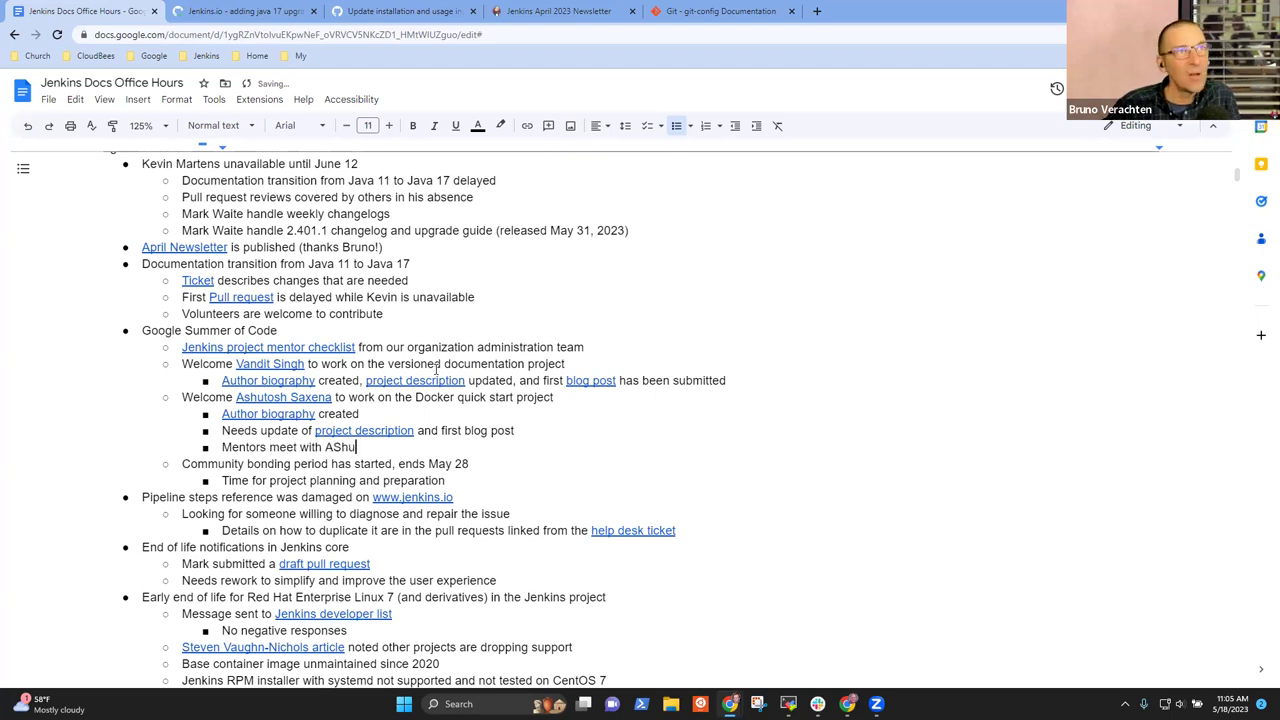
{"action": "key", "text": "BackSpace"}
{"action": "key", "text": "BackSpace"}
{"action": "key", "text": "BackSpace"}
{"action": "type", "text": "s"}
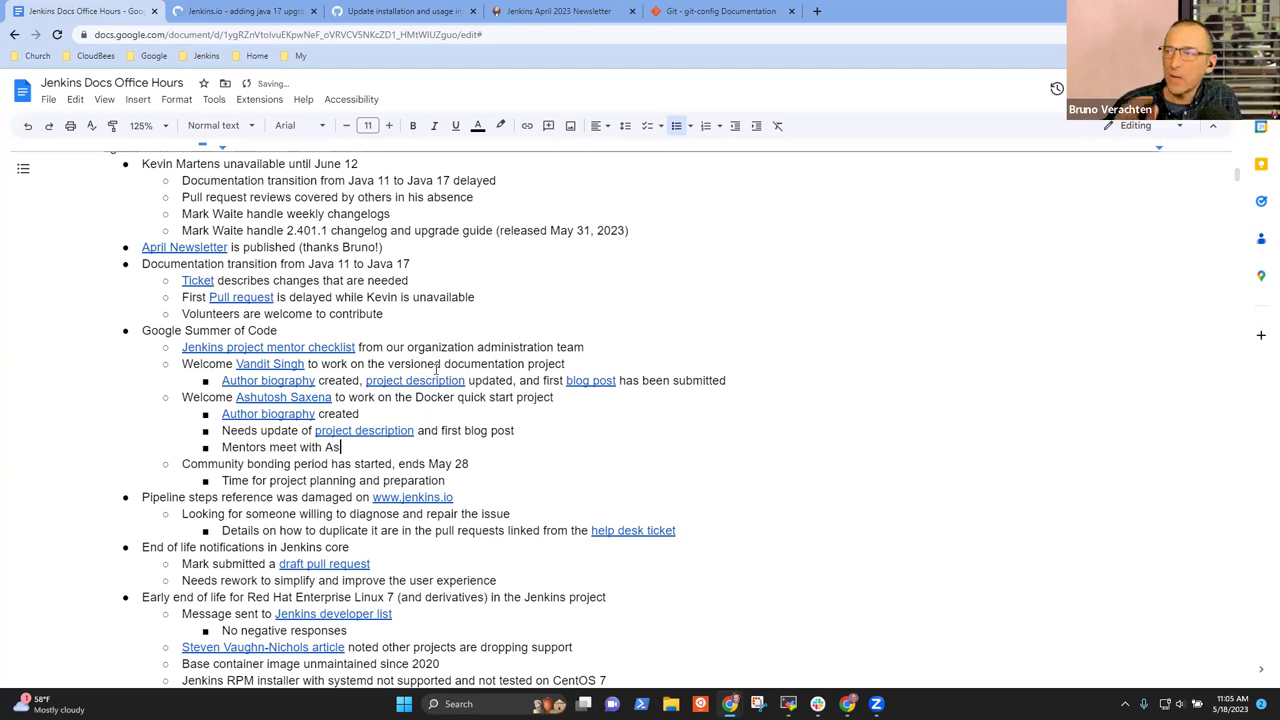
{"action": "type", "text": "hutosh tomor"}
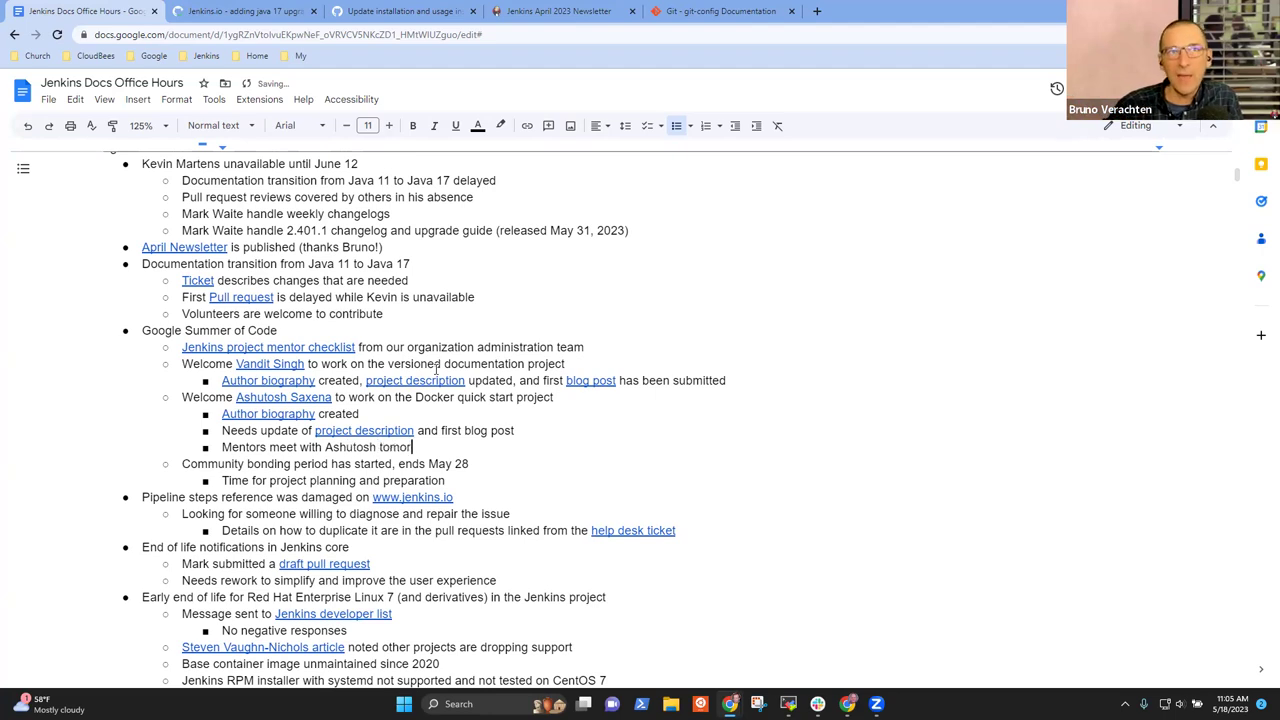
{"action": "type", "text": "row, defi"}
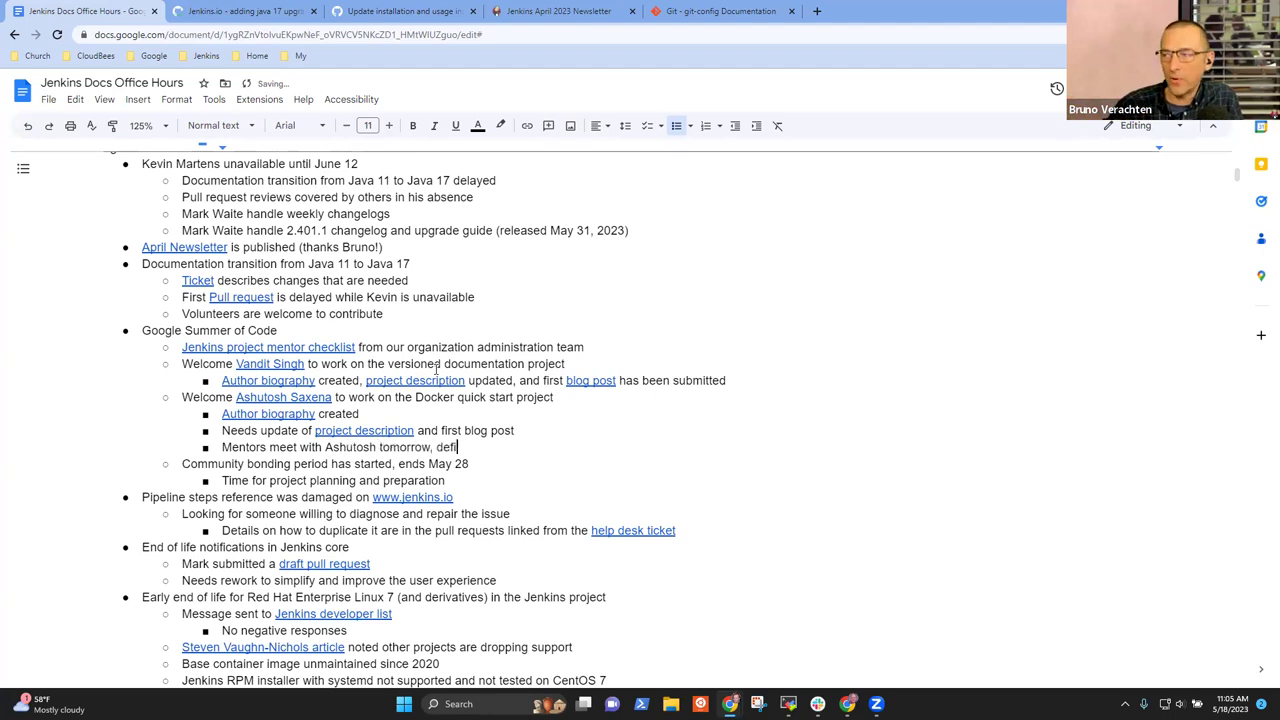
{"action": "type", "text": "ned channels, plan "}
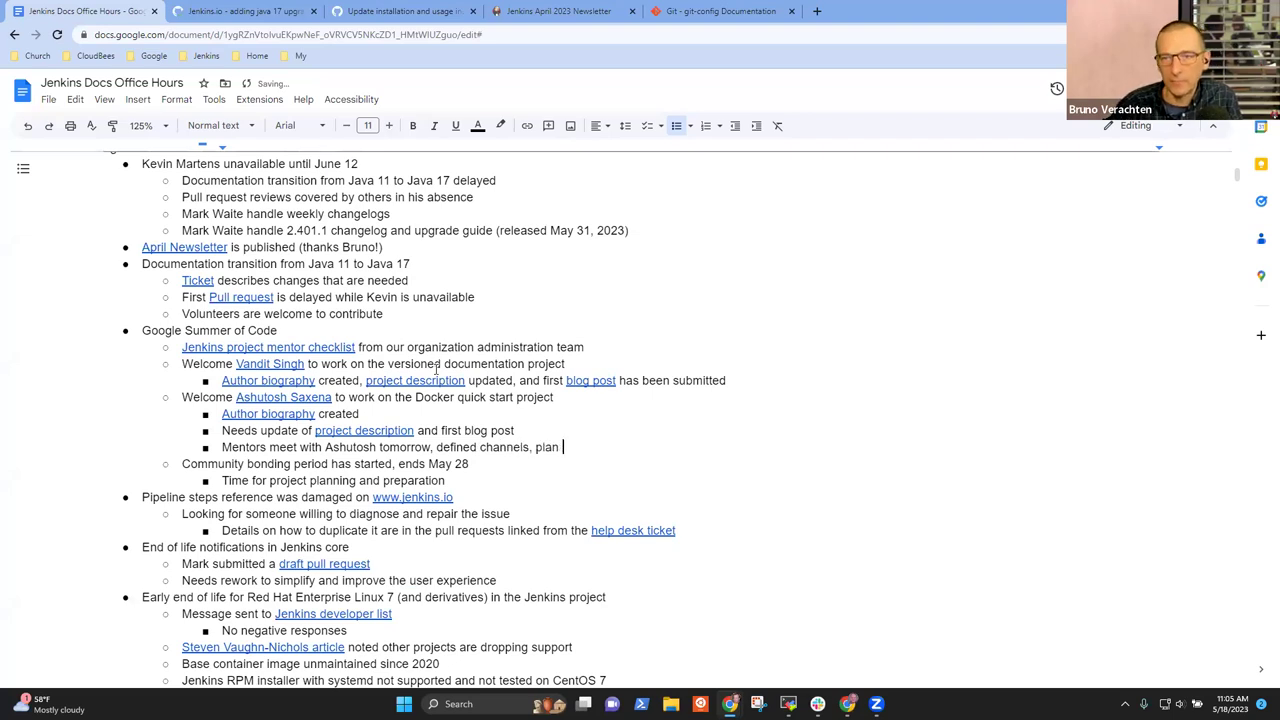
{"action": "type", "text": "work t"}
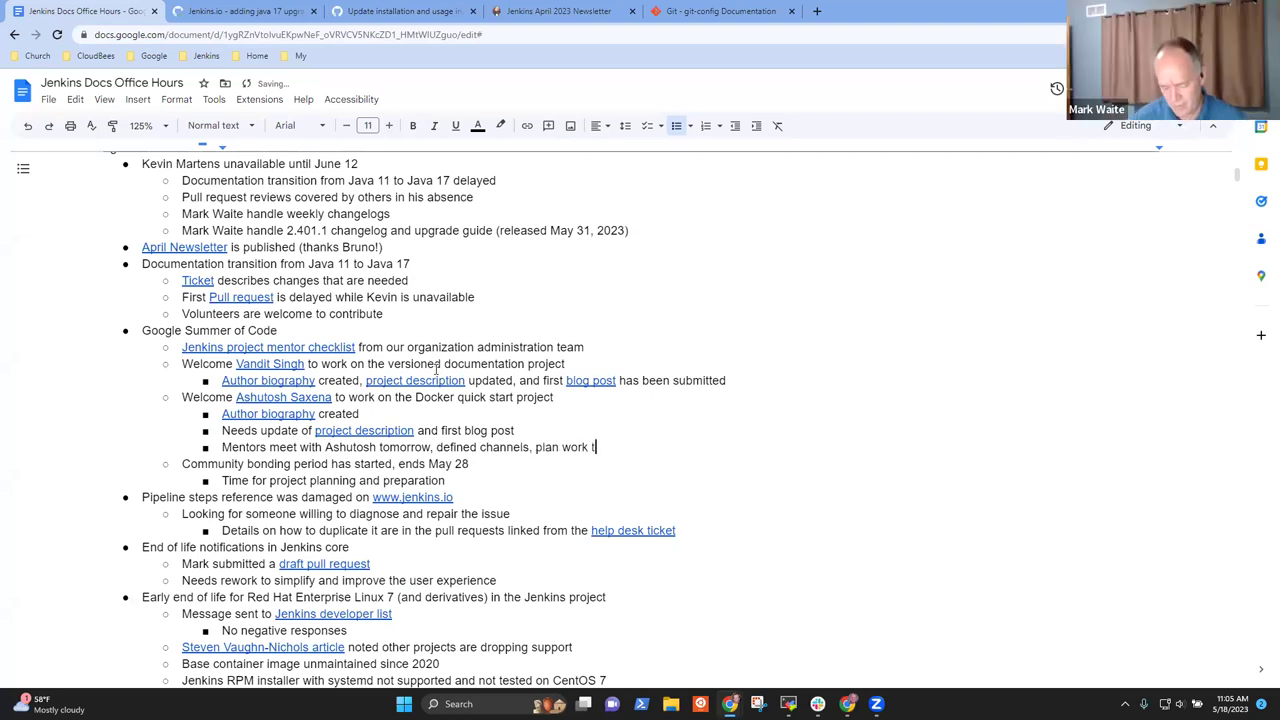
{"action": "type", "text": "o"}
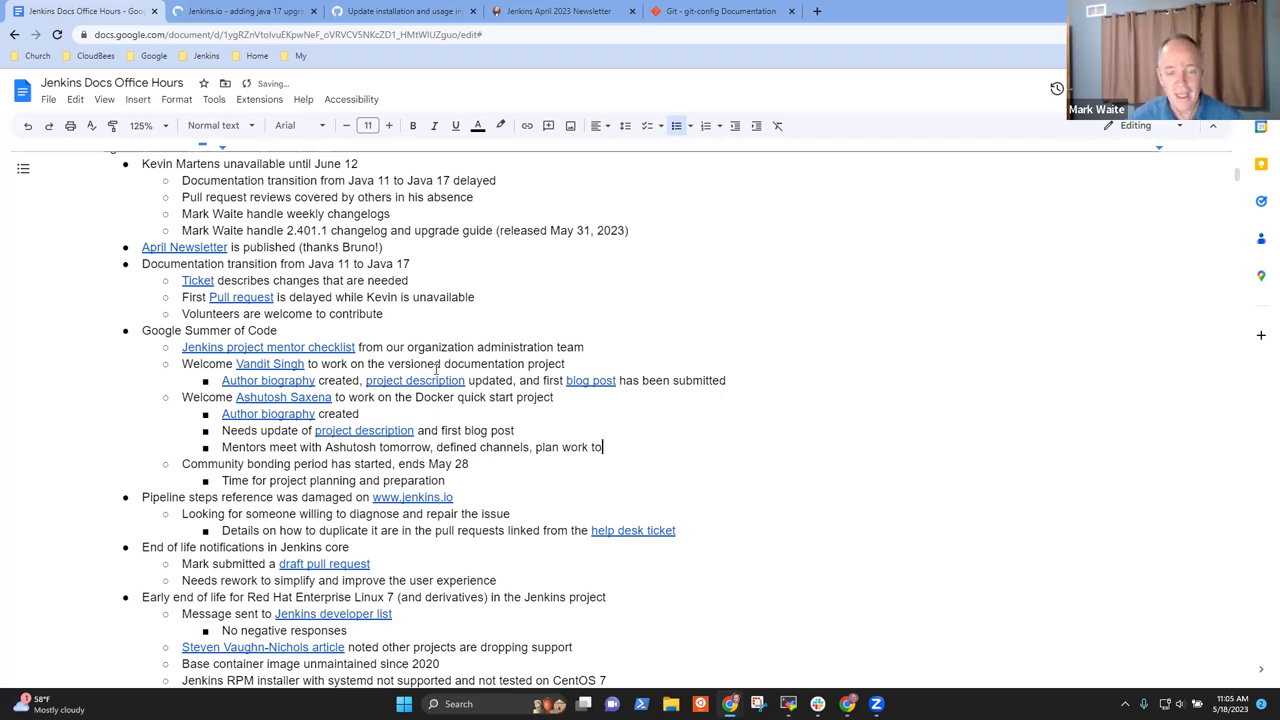
{"action": "type", "text": "morrow"}
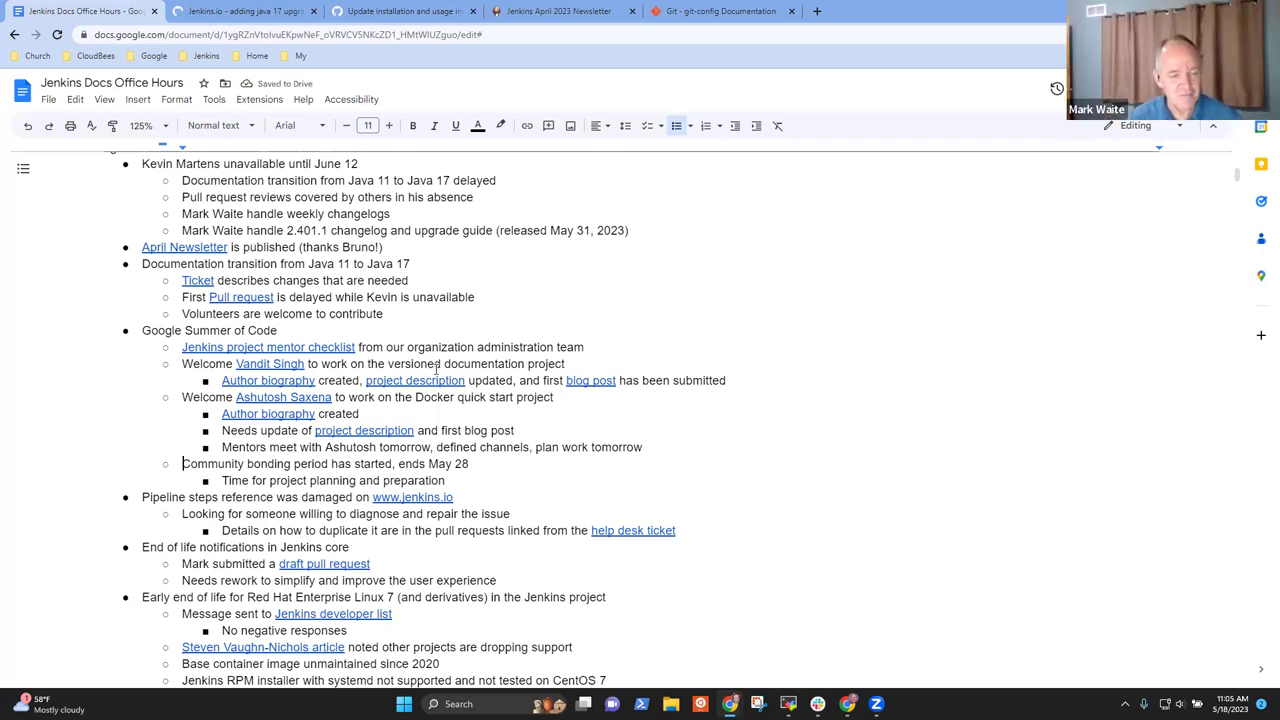
Step: Review the community bonding item, then select the Pipeline steps reference line and its sub-bullets
{"action": "key", "text": "shift+End"}
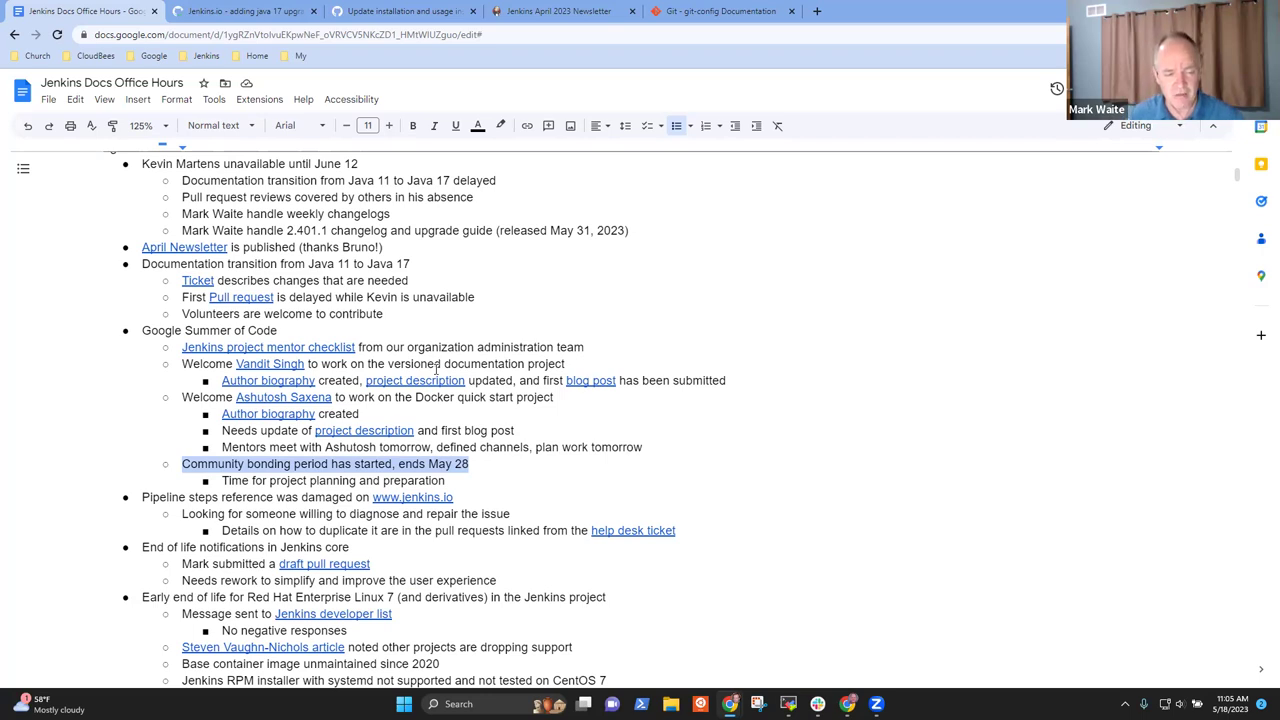
{"action": "key", "text": "Down"}
{"action": "key", "text": "Down"}
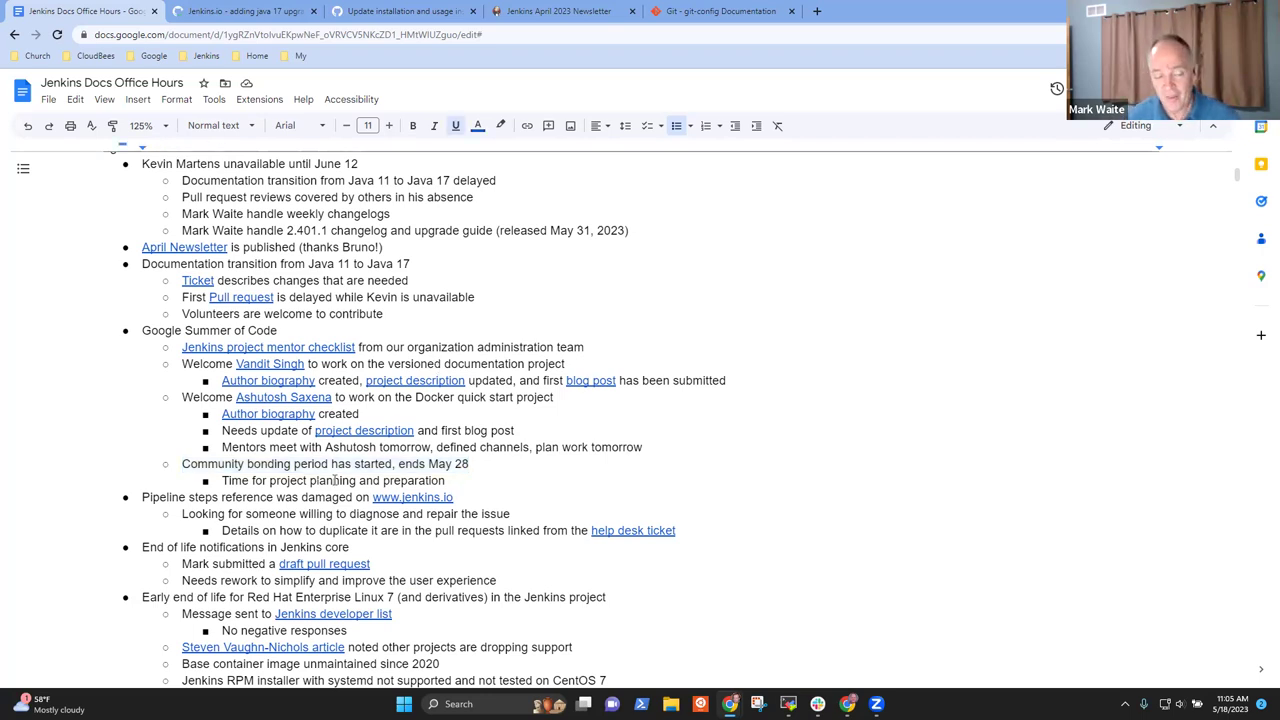
{"action": "key", "text": "Home"}
{"action": "key", "text": "shift+Down"}
{"action": "key", "text": "shift+Down"}
{"action": "key", "text": "shift+Down"}
{"action": "key", "text": "shift+Down"}
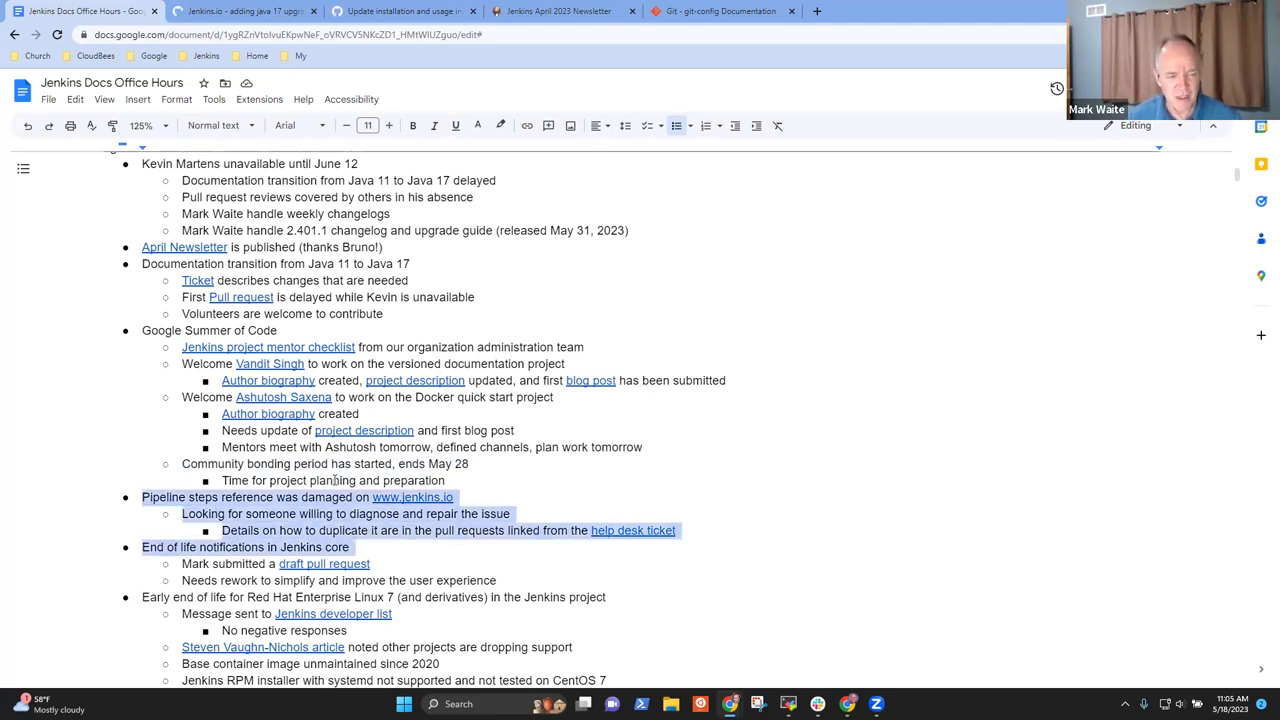
{"action": "key", "text": "shift+Up"}
{"action": "key", "text": "shift+Up"}
{"action": "left_click", "coordinate": [460, 514]}
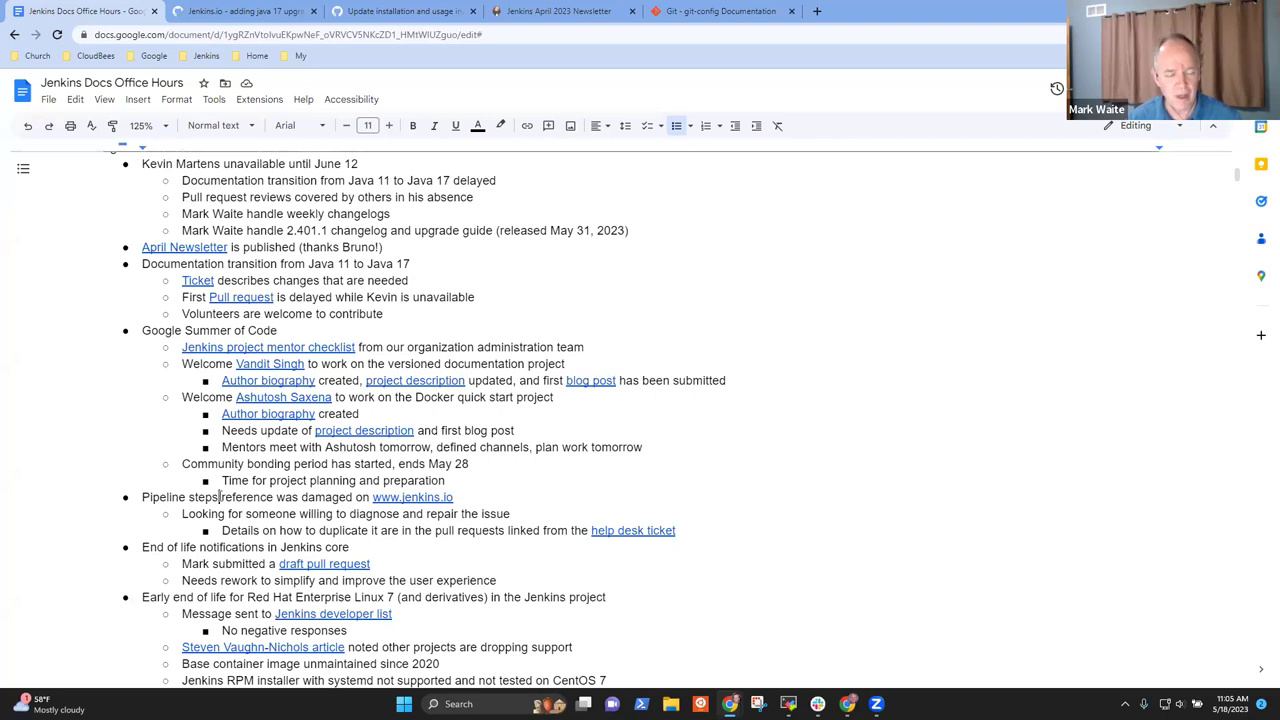
{"action": "triple_click", "coordinate": [219, 497]}
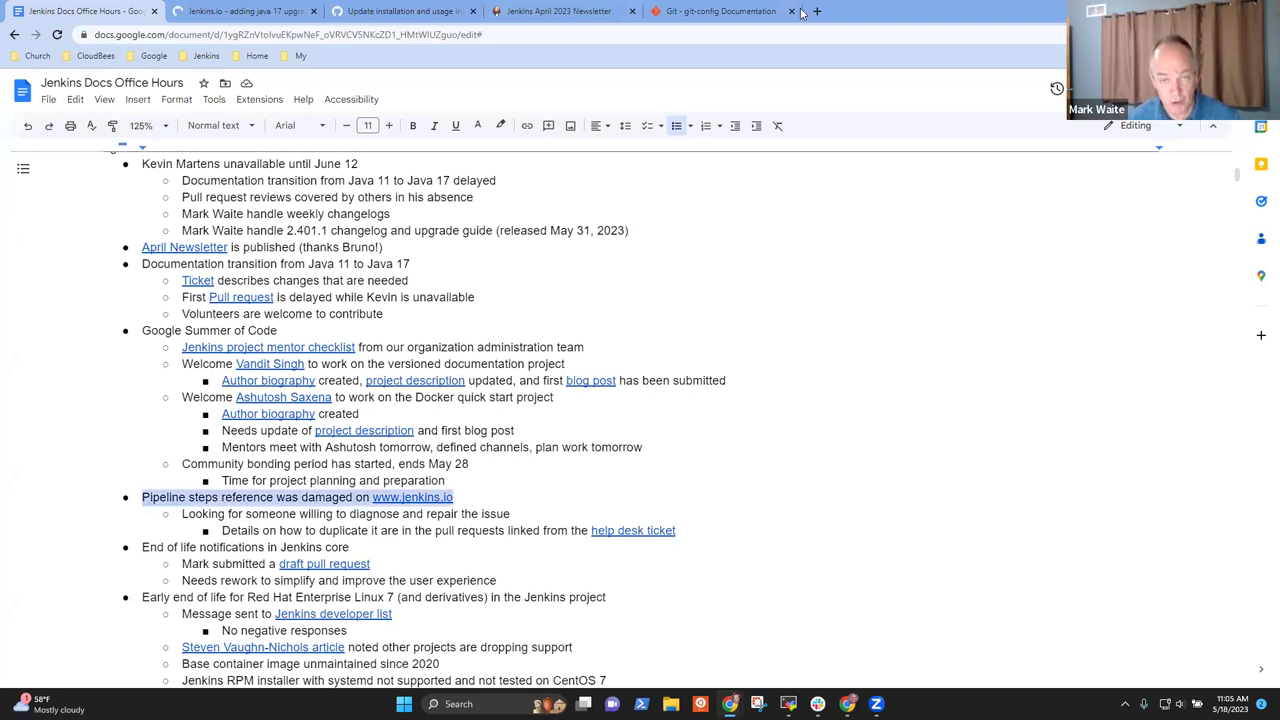
Step: From the Jenkins bookmark, navigate jenkins.io to the Jenkins Pipeline Steps Reference page
{"action": "left_click", "coordinate": [745, 8]}
{"action": "left_click", "coordinate": [206, 55]}
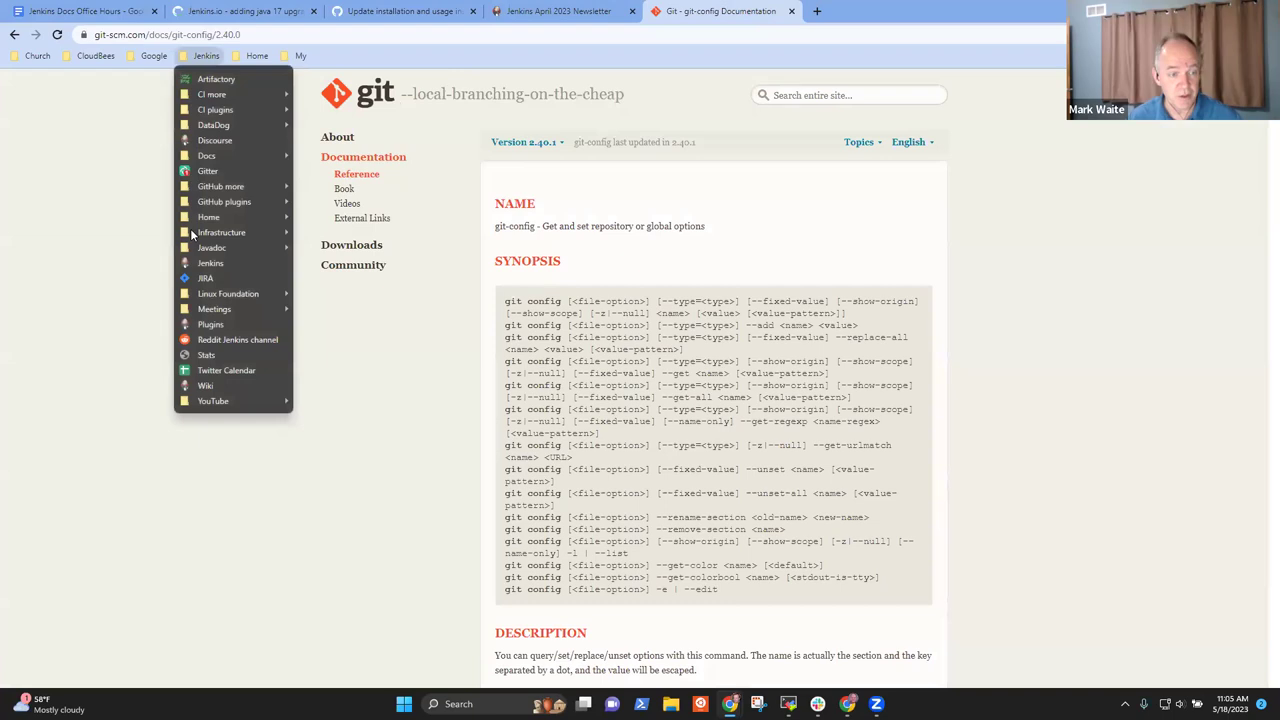
{"action": "left_click", "coordinate": [225, 263]}
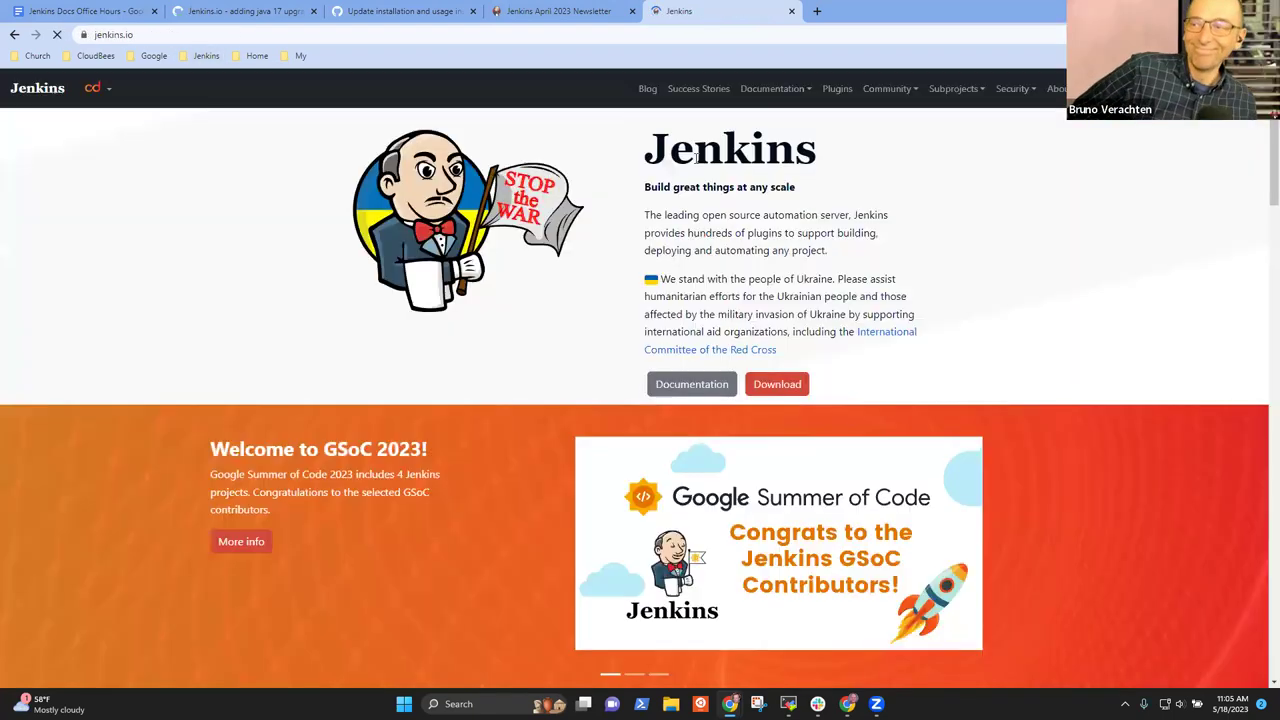
{"action": "left_click", "coordinate": [772, 88]}
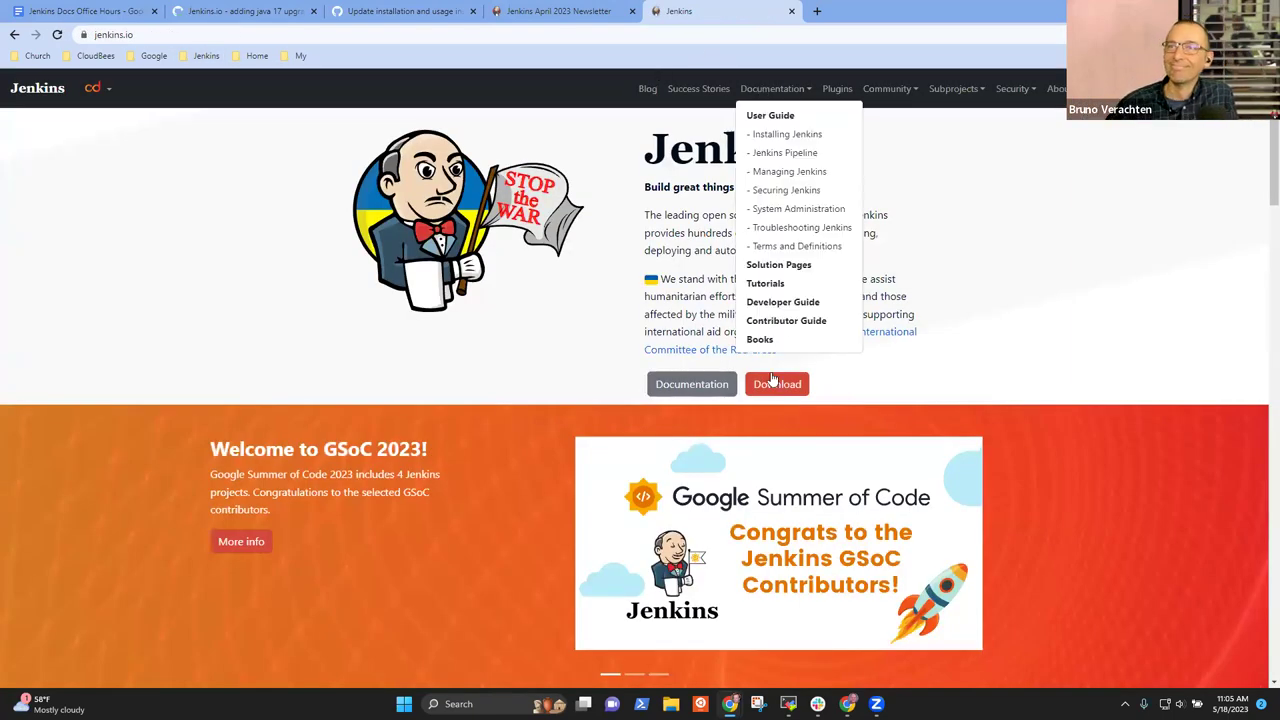
{"action": "left_click", "coordinate": [788, 152]}
{"action": "scroll", "coordinate": [300, 678], "scroll_direction": "down", "scroll_amount": 1}
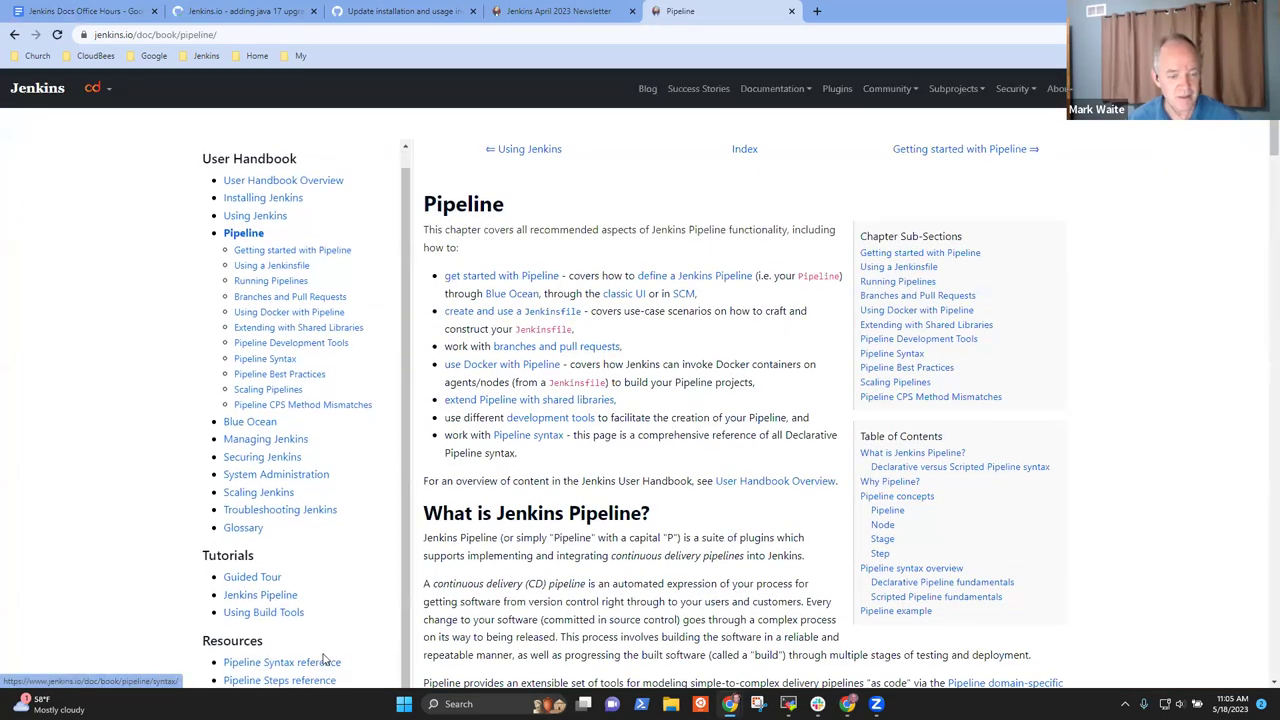
{"action": "left_click", "coordinate": [294, 681]}
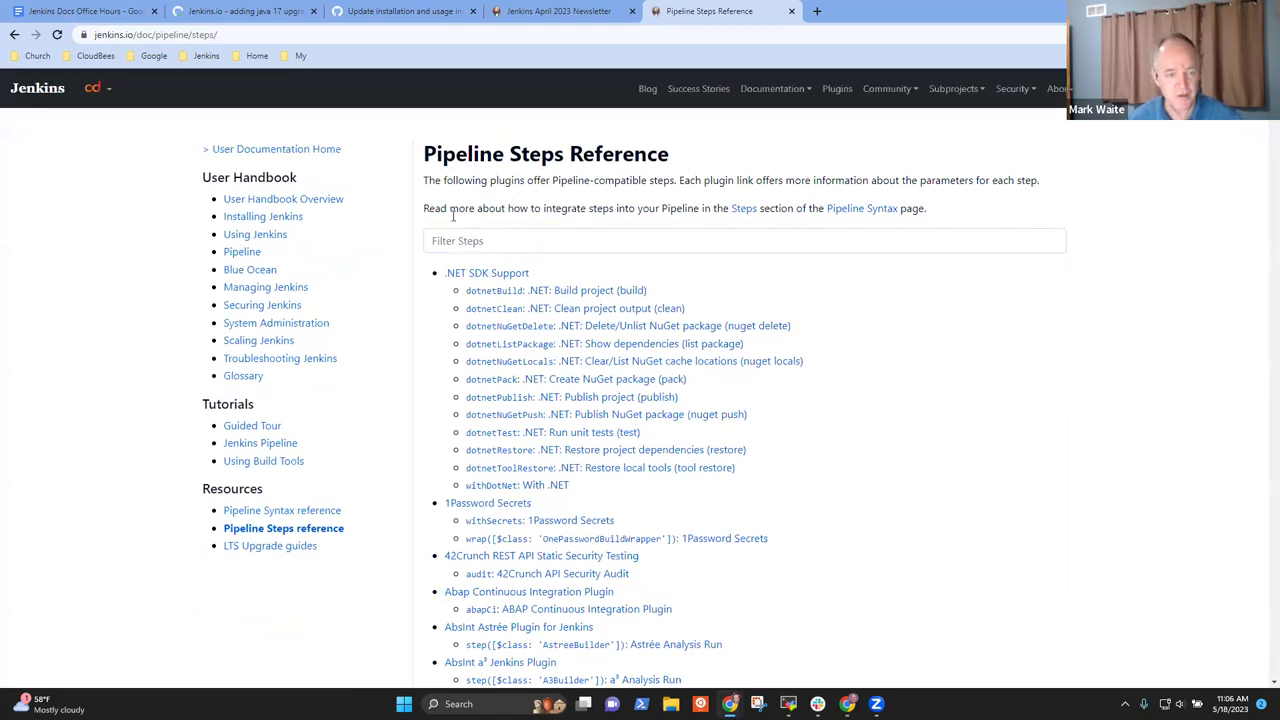
Step: Filter the steps for 'checkout', open its reference entry, and go back to the notes
{"action": "left_click", "coordinate": [485, 240]}
{"action": "type", "text": "checkout"}
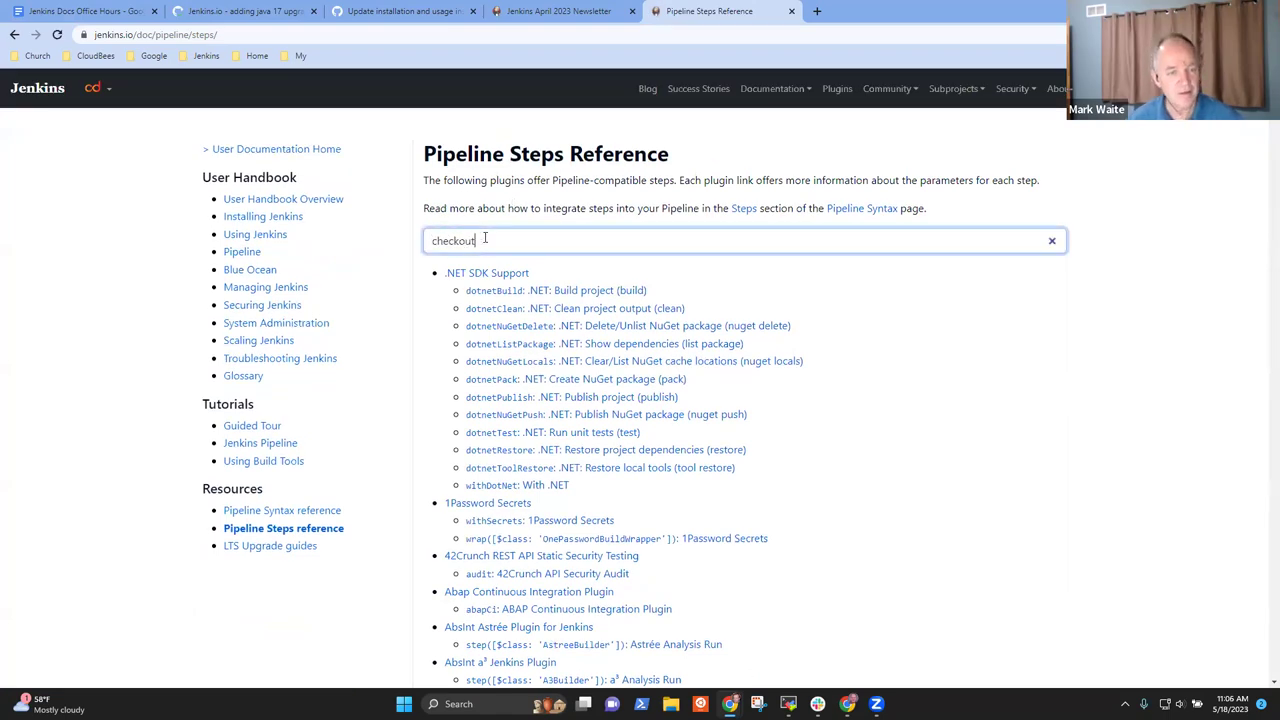
{"action": "left_click", "coordinate": [529, 366]}
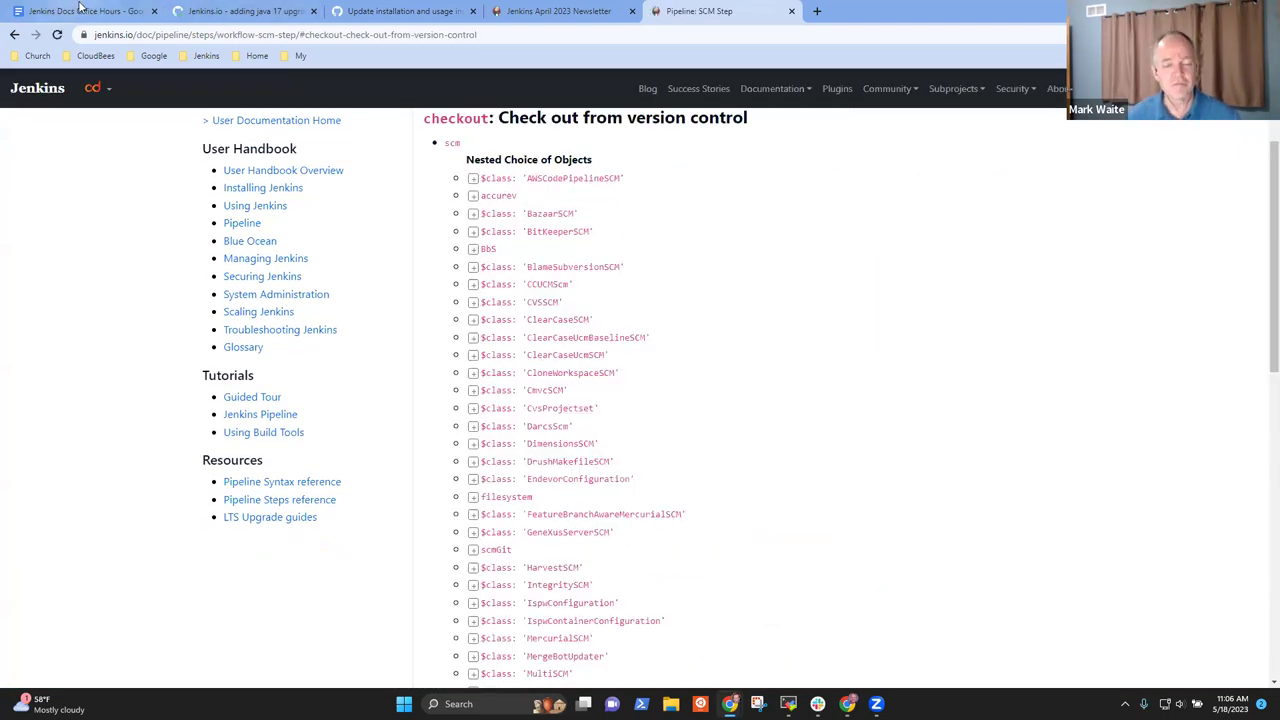
{"action": "left_click", "coordinate": [80, 10]}
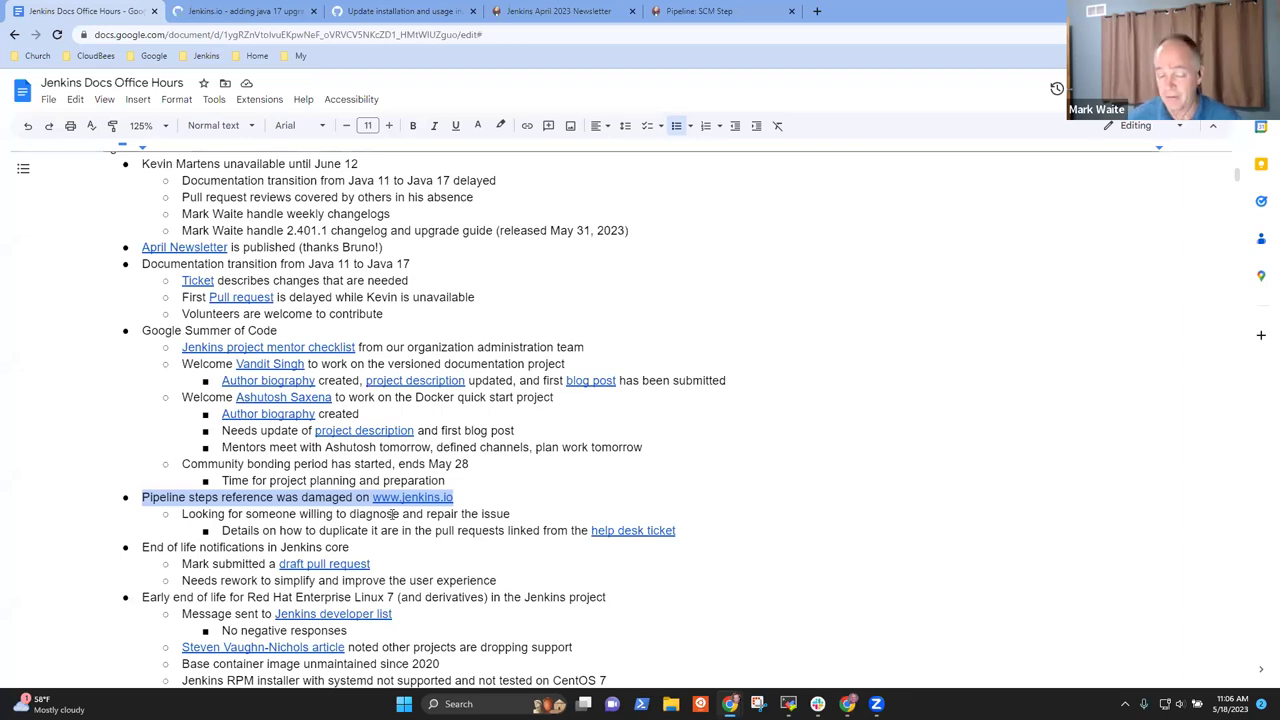
Step: Below the help desk ticket line, add the second-level bullet 'Low risk, tests defend us'
{"action": "left_click", "coordinate": [544, 515]}
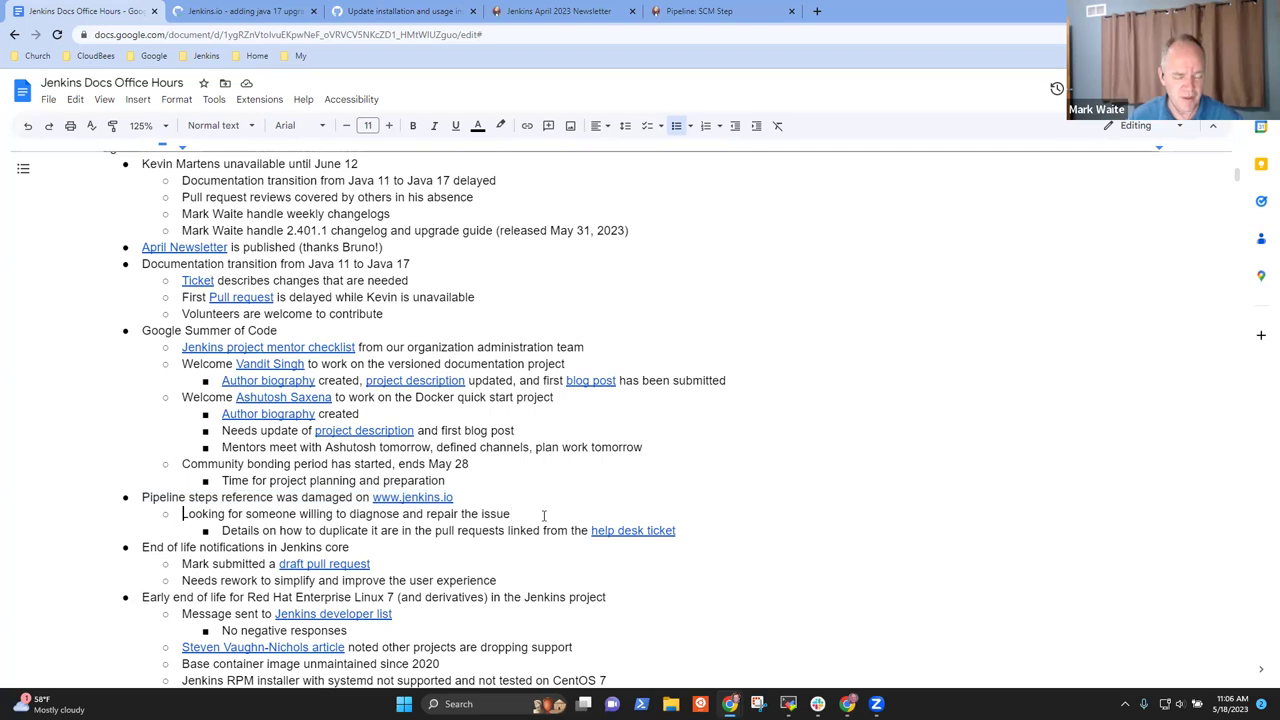
{"action": "key", "text": "shift+End"}
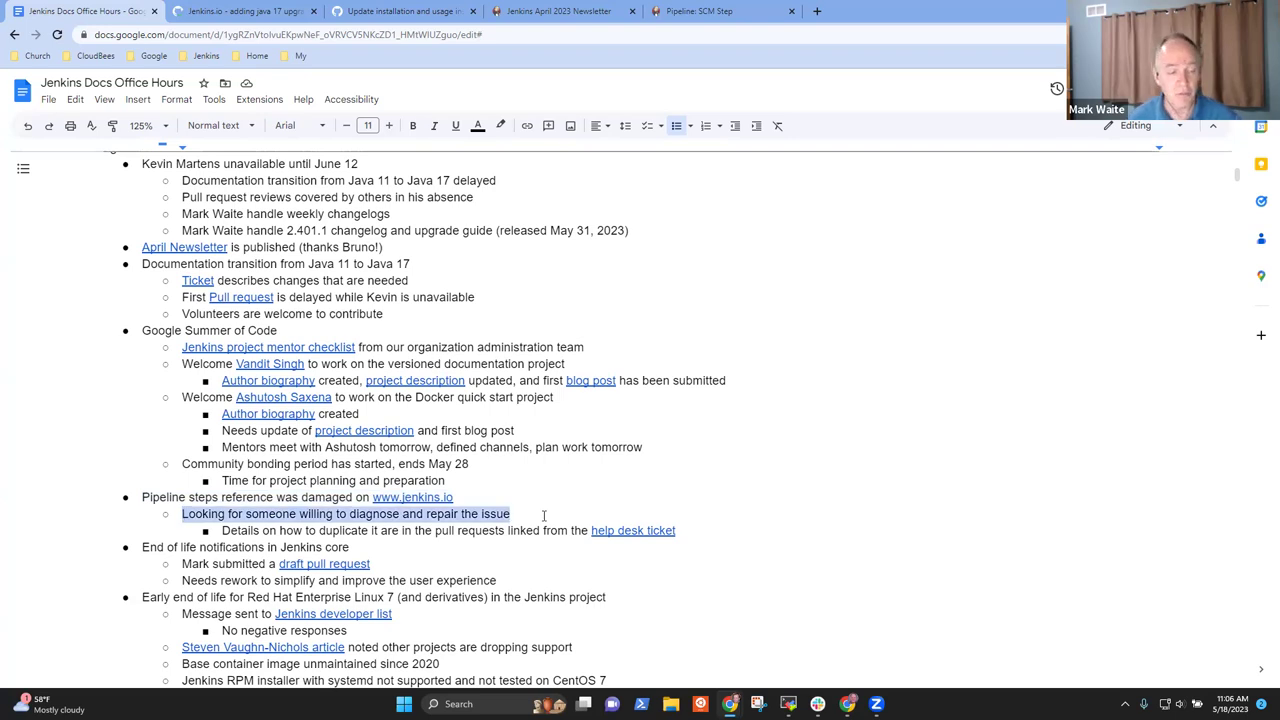
{"action": "left_click", "coordinate": [361, 549]}
{"action": "scroll", "coordinate": [481, 360], "scroll_direction": "down", "scroll_amount": 2}
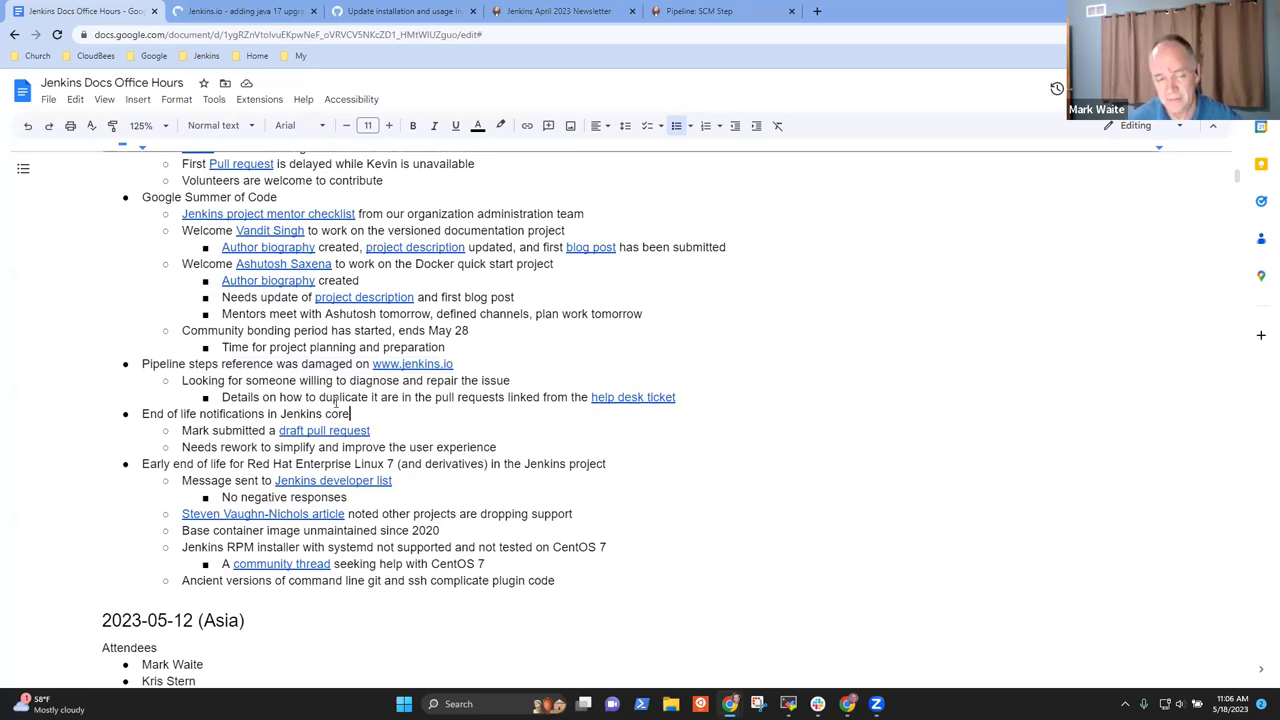
{"action": "key", "text": "Up"}
{"action": "key", "text": "End"}
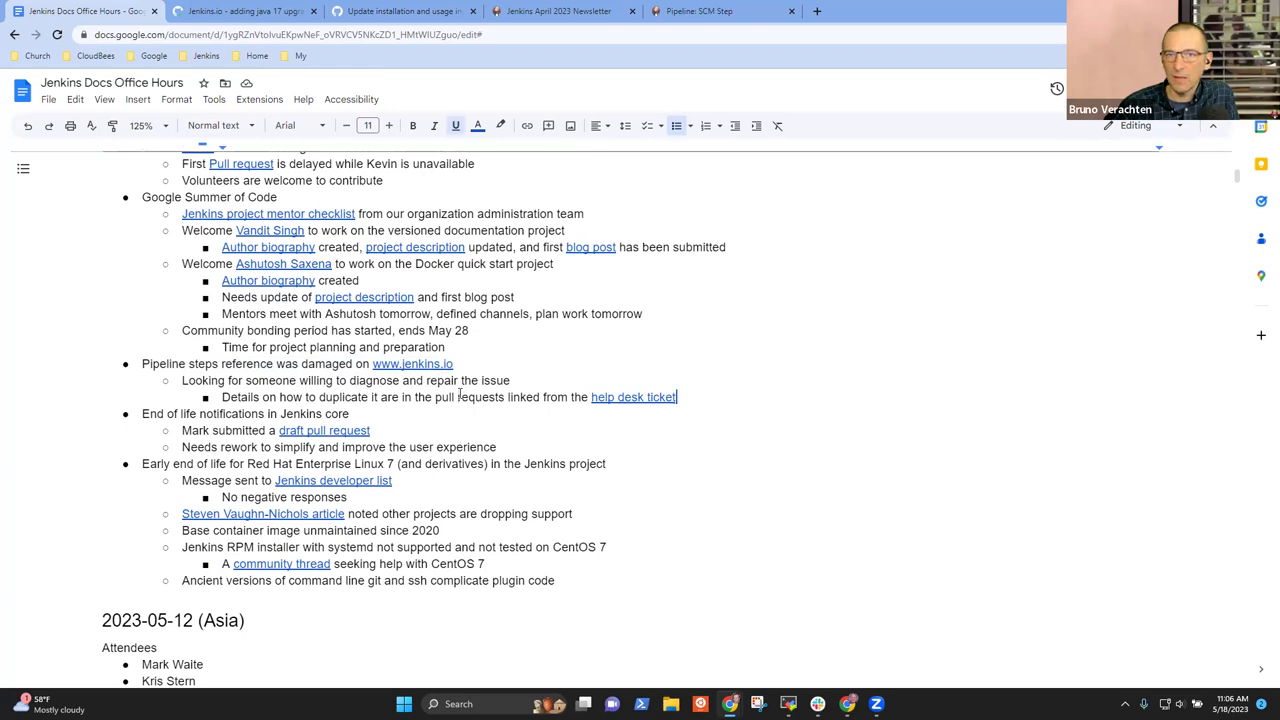
{"action": "key", "text": "Return"}
{"action": "key", "text": "shift+Tab"}
{"action": "type", "text": "Low r"}
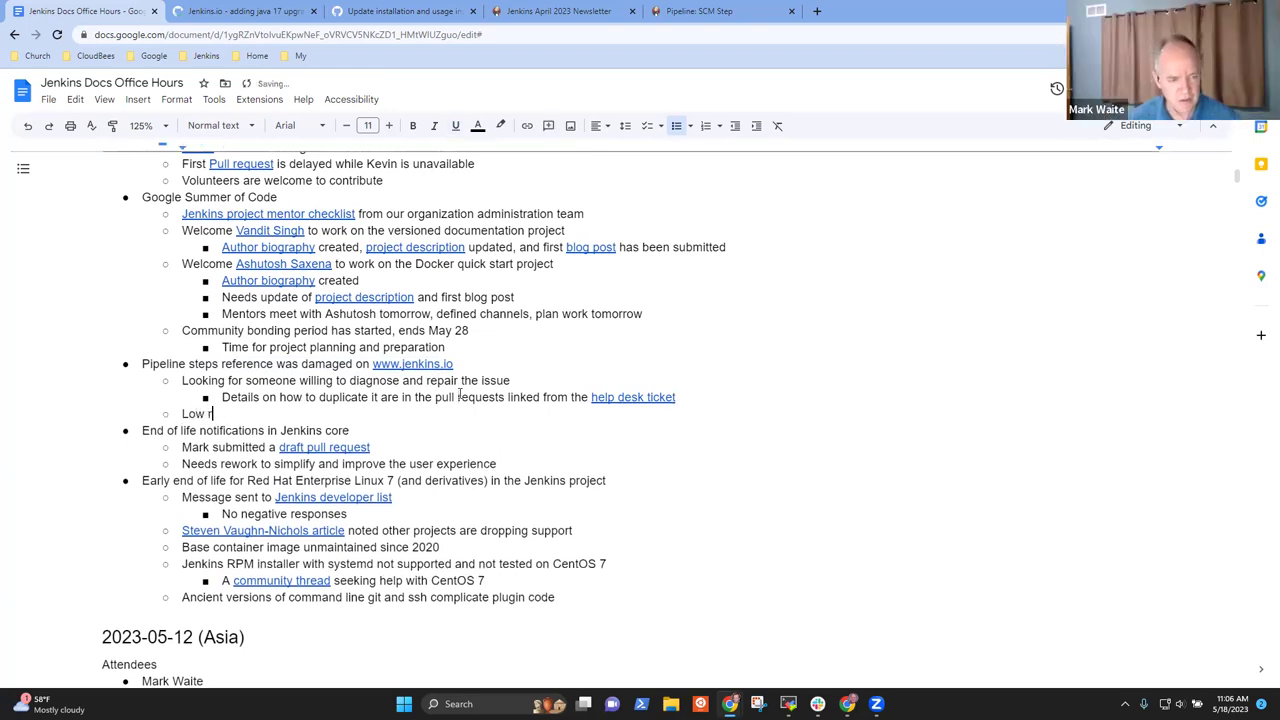
{"action": "type", "text": "isk"}
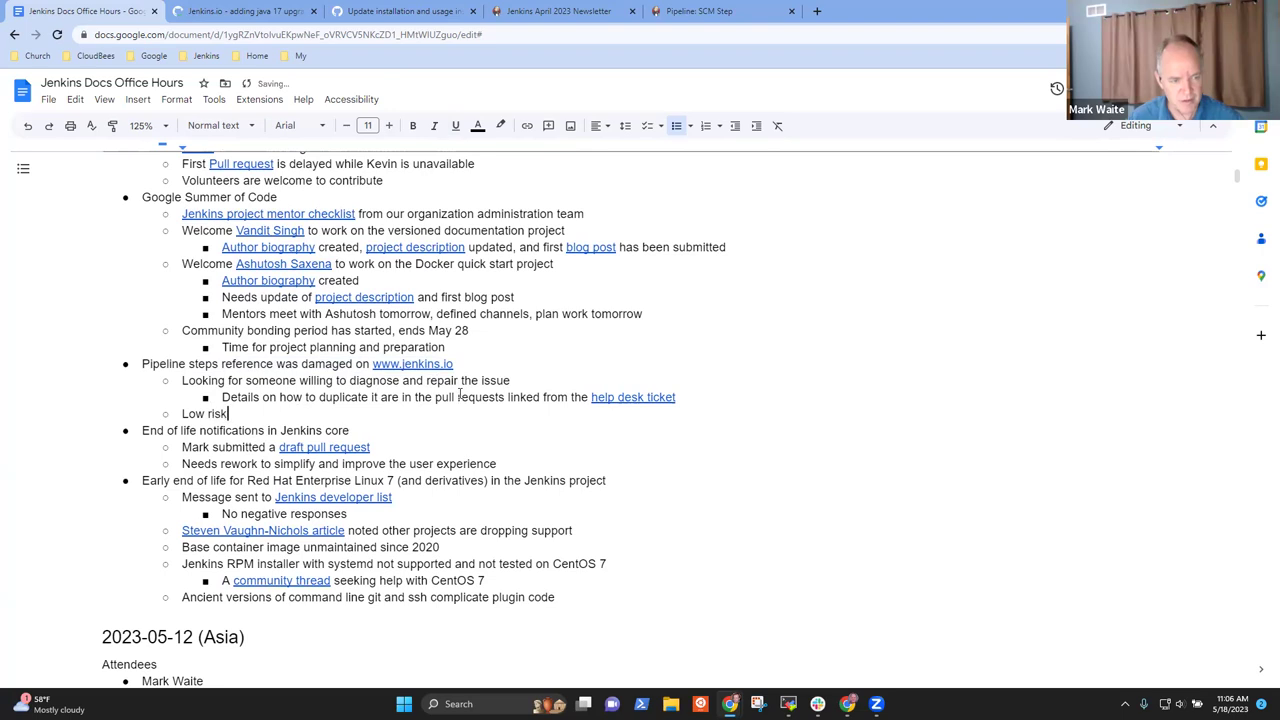
{"action": "type", "text": ", tests defend"}
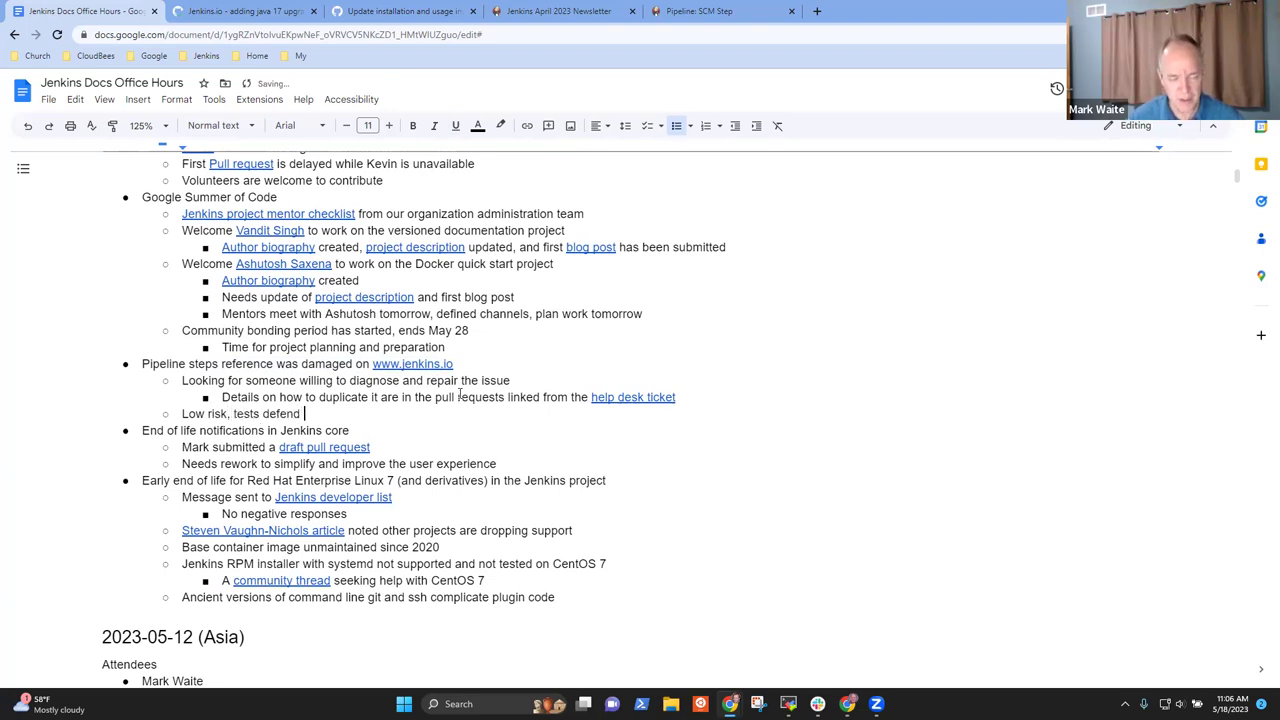
{"action": "type", "text": " us"}
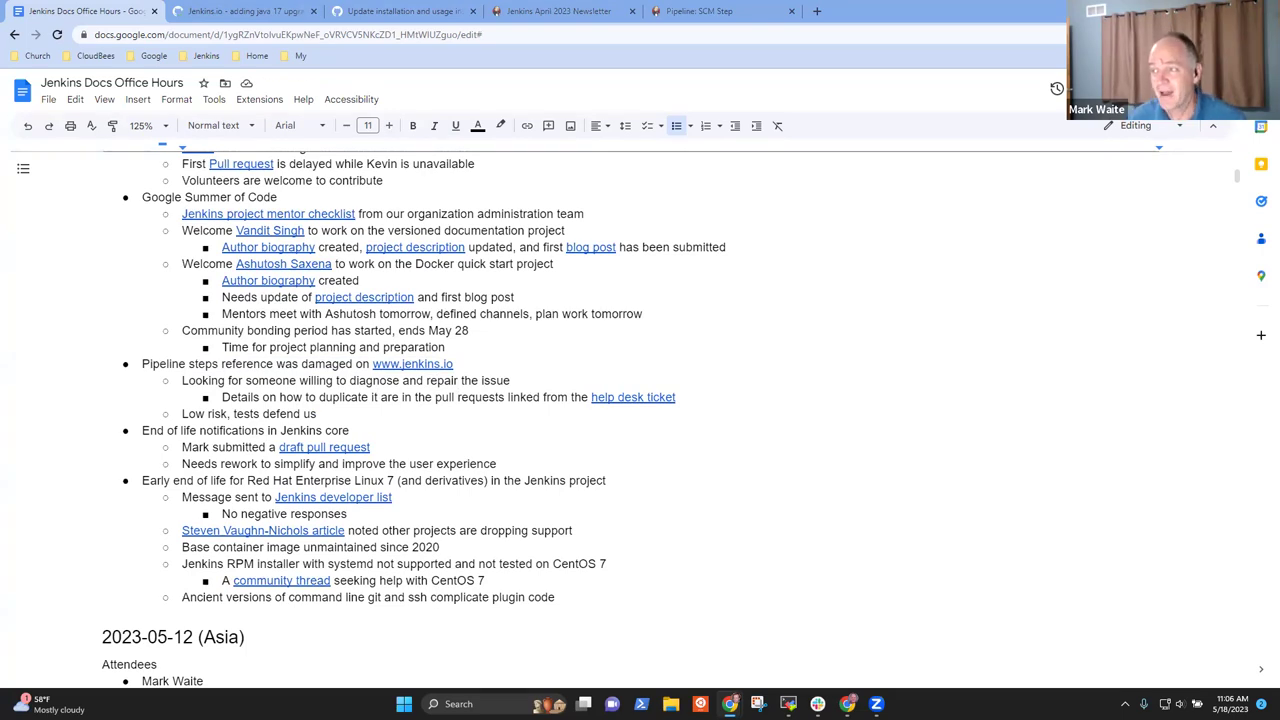
Step: Check the End of life items, then open the linked 'Jenkins failed to start' community thread
{"action": "left_click", "coordinate": [214, 430]}
{"action": "key", "text": "Home"}
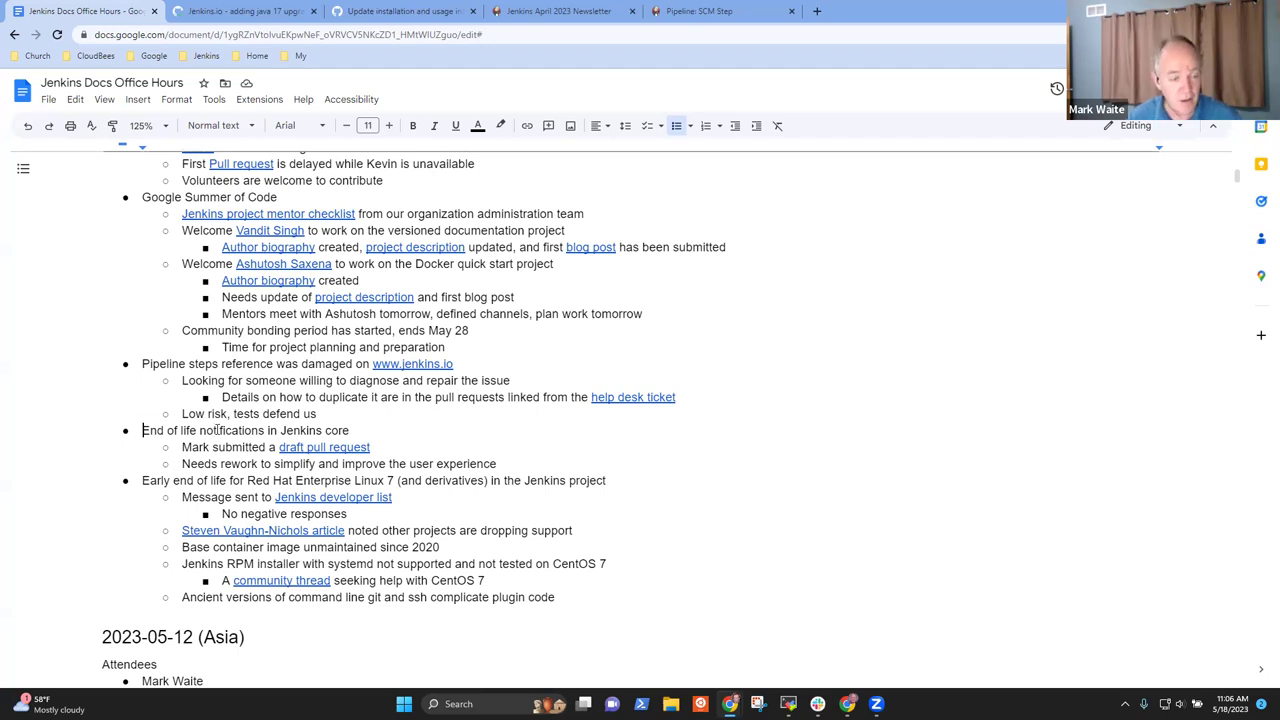
{"action": "key", "text": "shift+Down"}
{"action": "key", "text": "shift+Down"}
{"action": "key", "text": "shift+Down"}
{"action": "key", "text": "shift+Down"}
{"action": "key", "text": "shift+Down"}
{"action": "key", "text": "shift+Down"}
{"action": "key", "text": "shift+Down"}
{"action": "key", "text": "shift+Down"}
{"action": "key", "text": "shift+Down"}
{"action": "key", "text": "shift+Down"}
{"action": "key", "text": "shift+Down"}
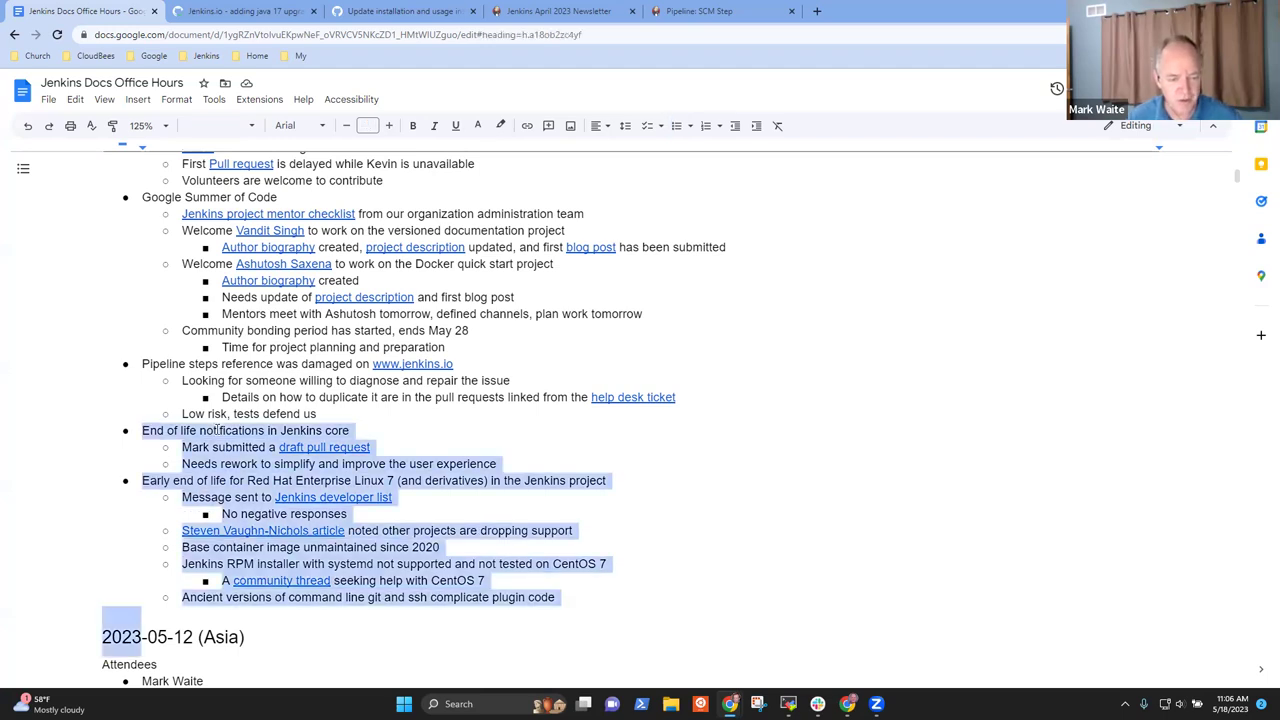
{"action": "left_click", "coordinate": [217, 430]}
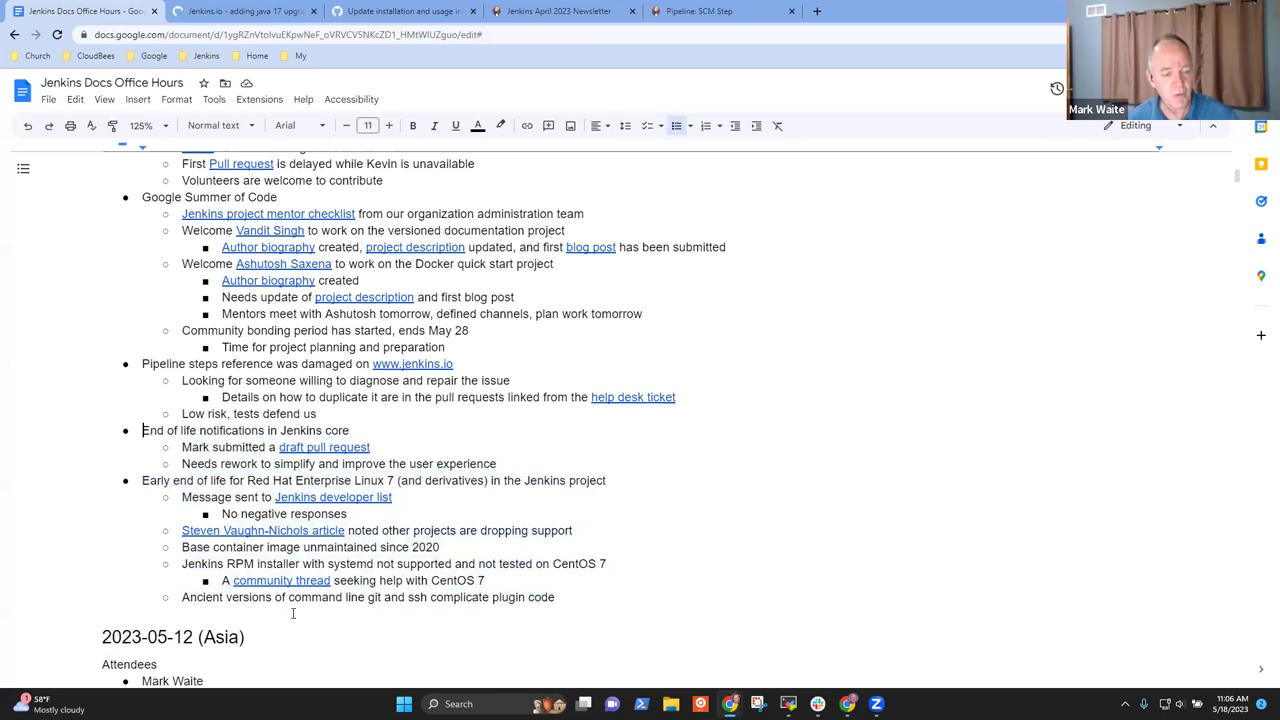
{"action": "left_click", "coordinate": [296, 581]}
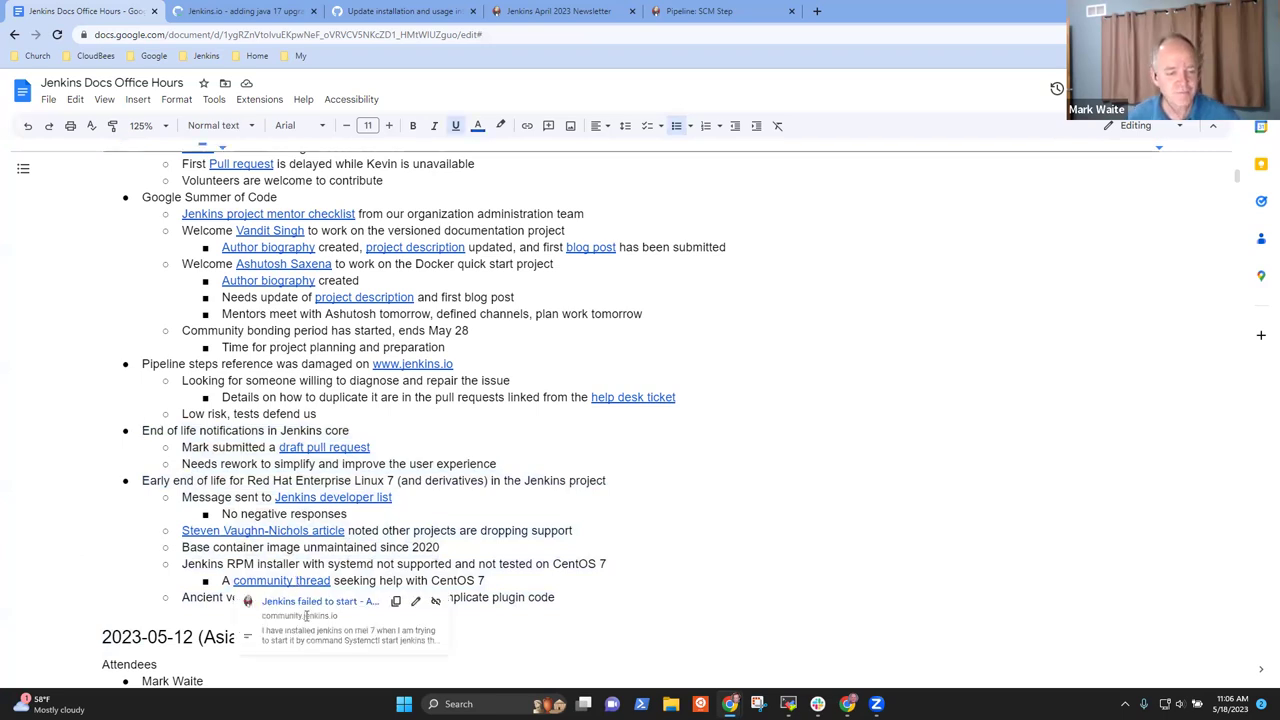
{"action": "left_click", "coordinate": [320, 602]}
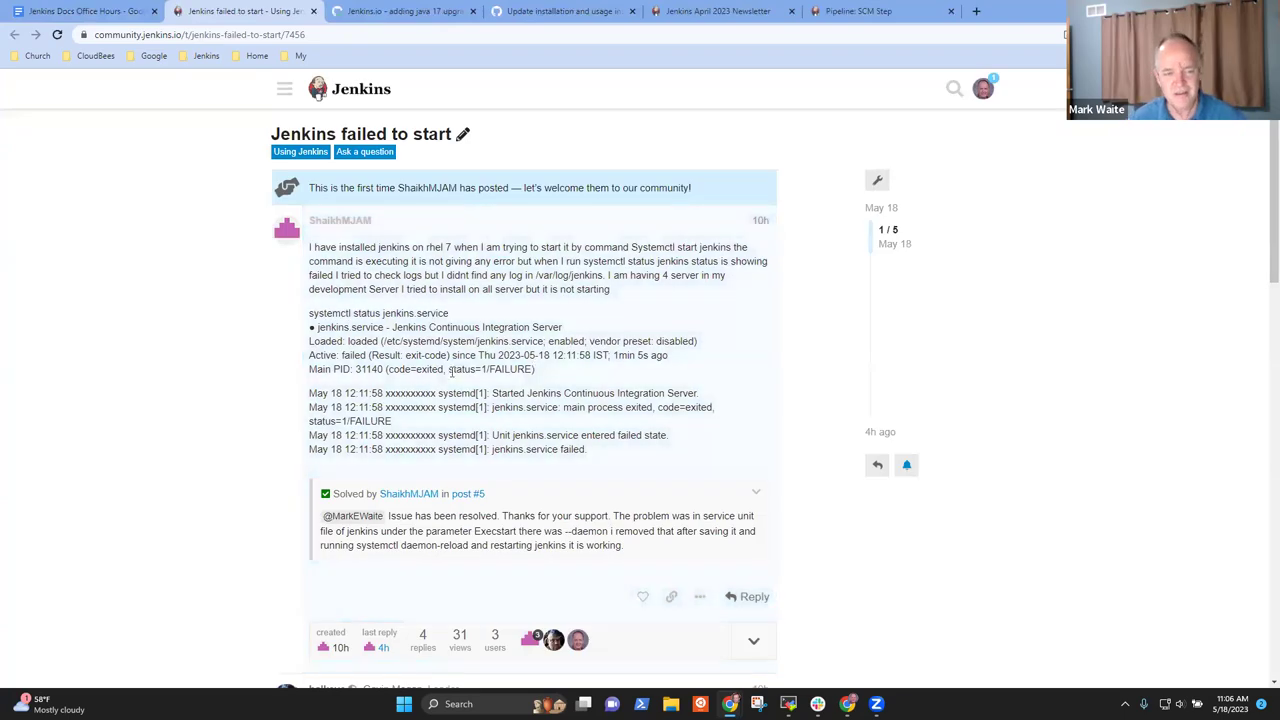
Step: Read the maintainer's reply about RHEL 7 support ending June 30, 2024, and the solution post
{"action": "scroll", "coordinate": [617, 400], "scroll_direction": "down", "scroll_amount": 10}
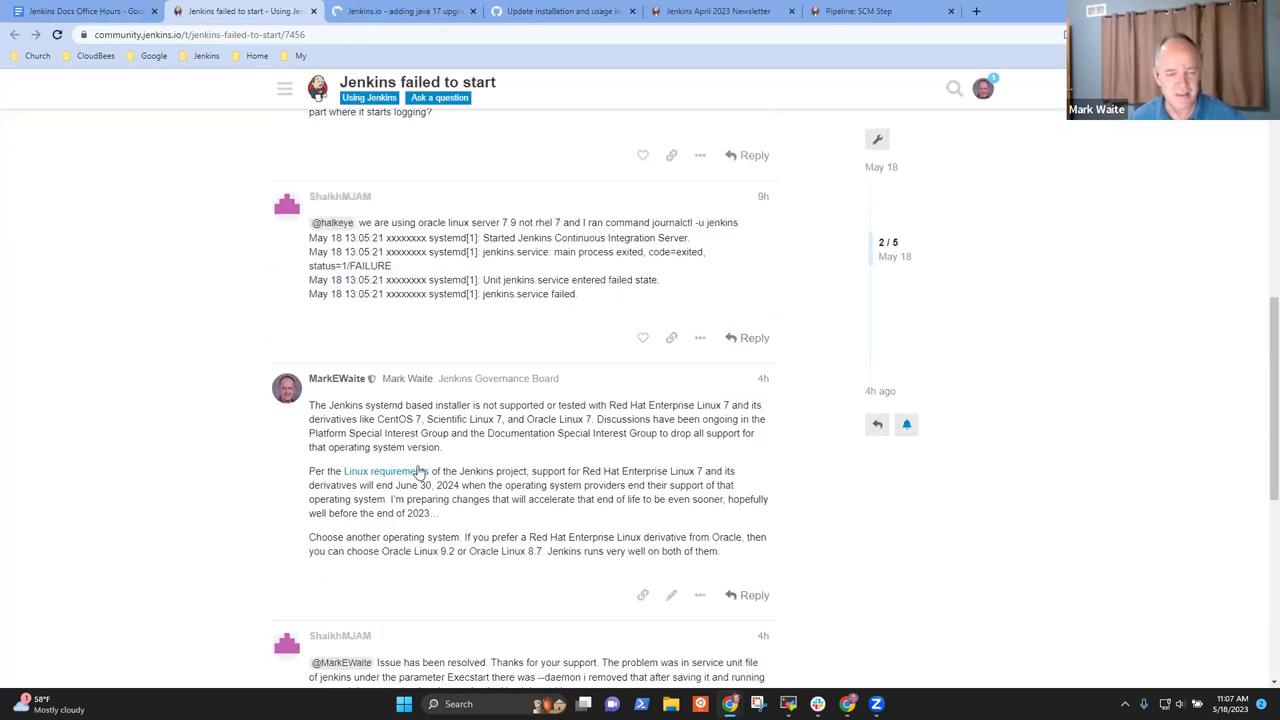
{"action": "left_click_drag", "start_coordinate": [722, 418], "coordinate": [306, 279]}
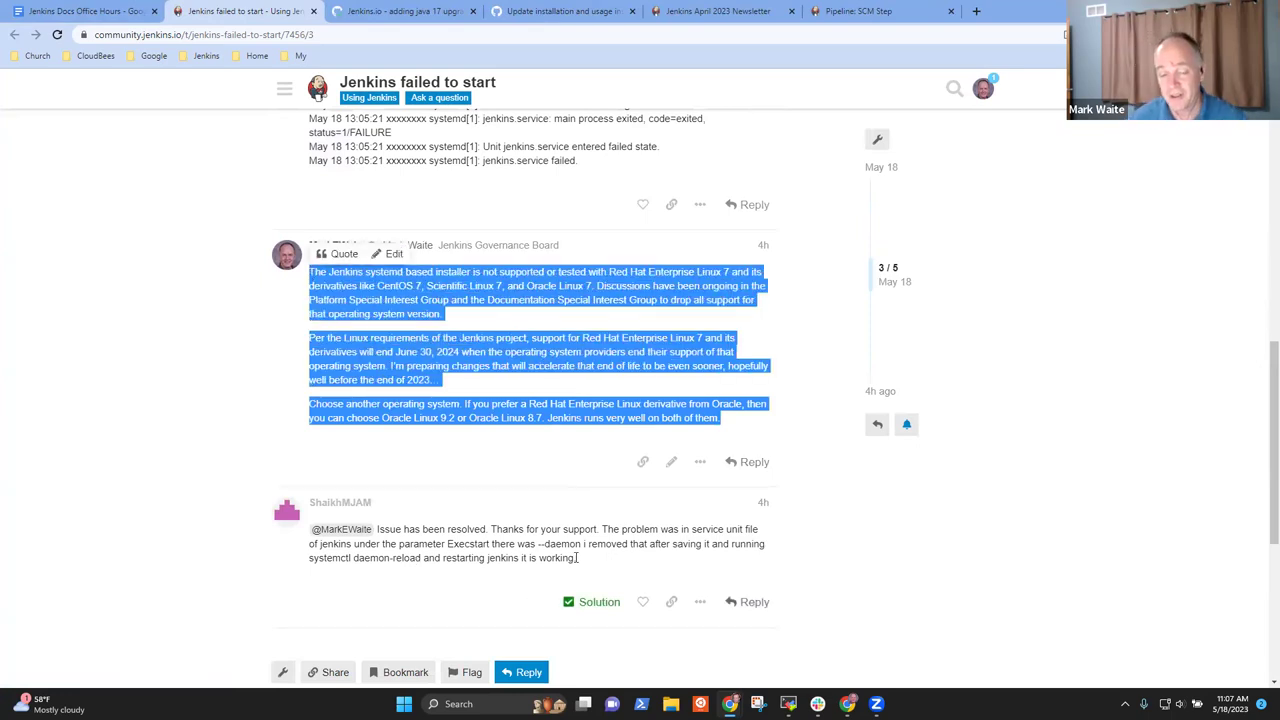
{"action": "left_click_drag", "start_coordinate": [577, 558], "coordinate": [311, 529]}
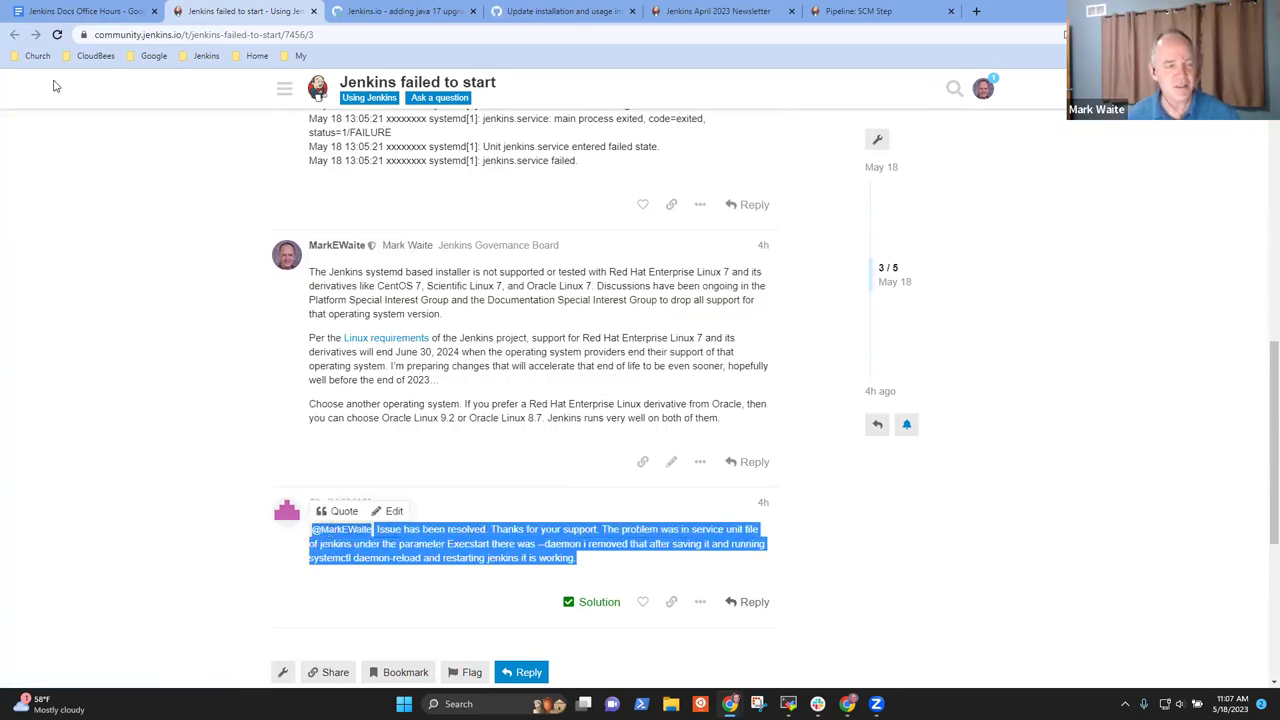
{"action": "left_click", "coordinate": [55, 10]}
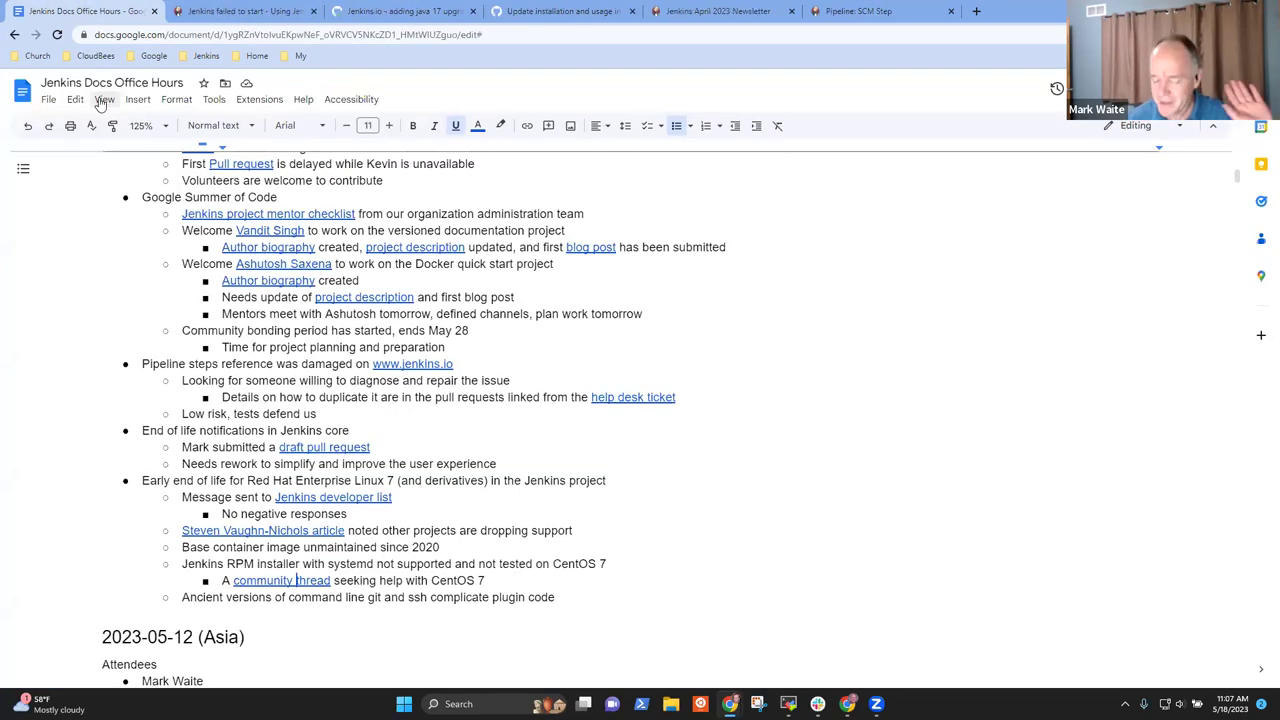